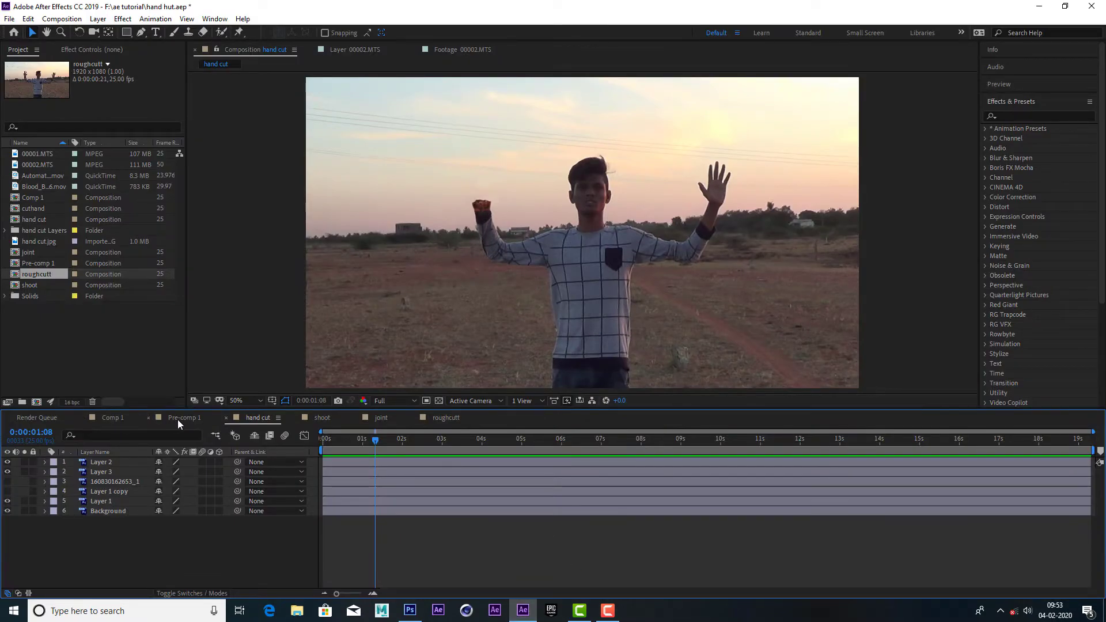
- Play back the Comp 1 composition, and preview the roughcutt composition from its first frame
{"action": "left_click", "coordinate": [118, 419]}
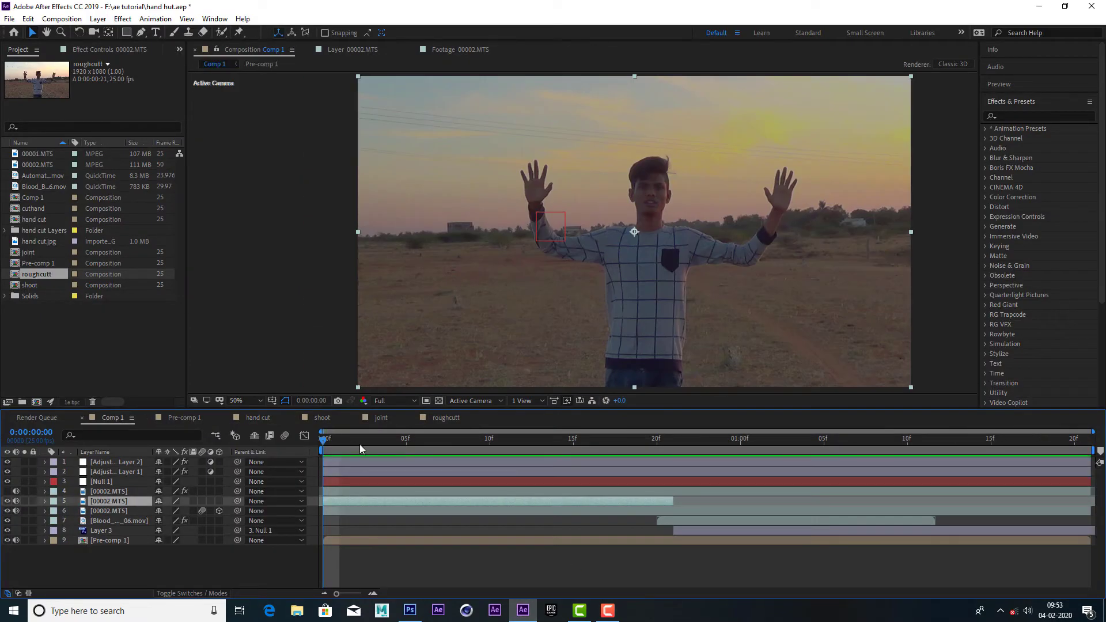
{"action": "key", "text": "space"}
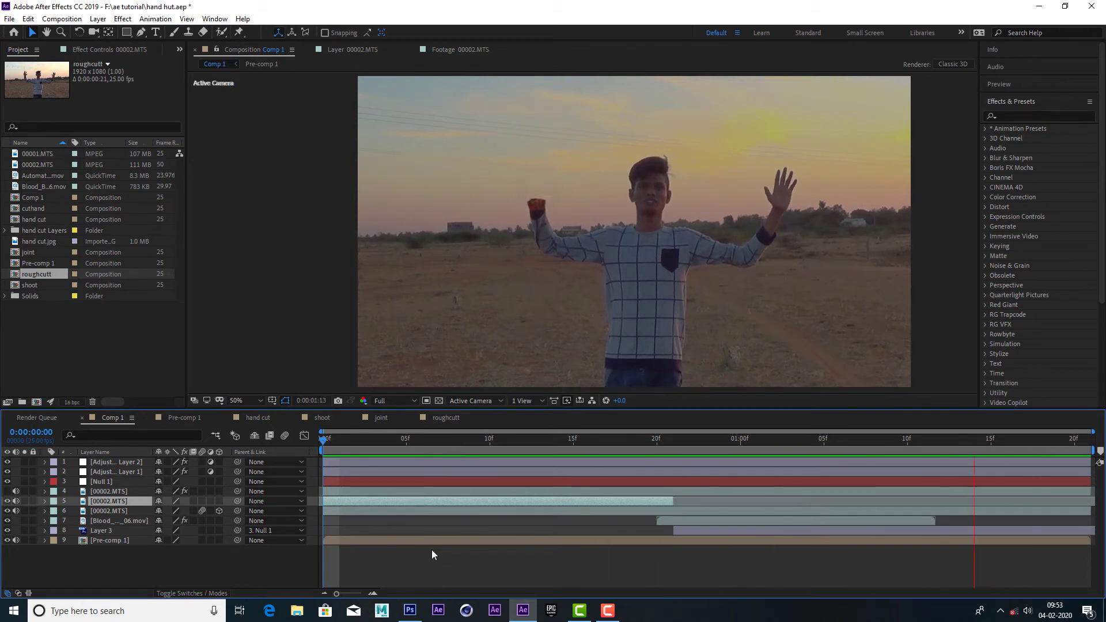
{"action": "left_click", "coordinate": [446, 417]}
{"action": "left_click", "coordinate": [343, 440]}
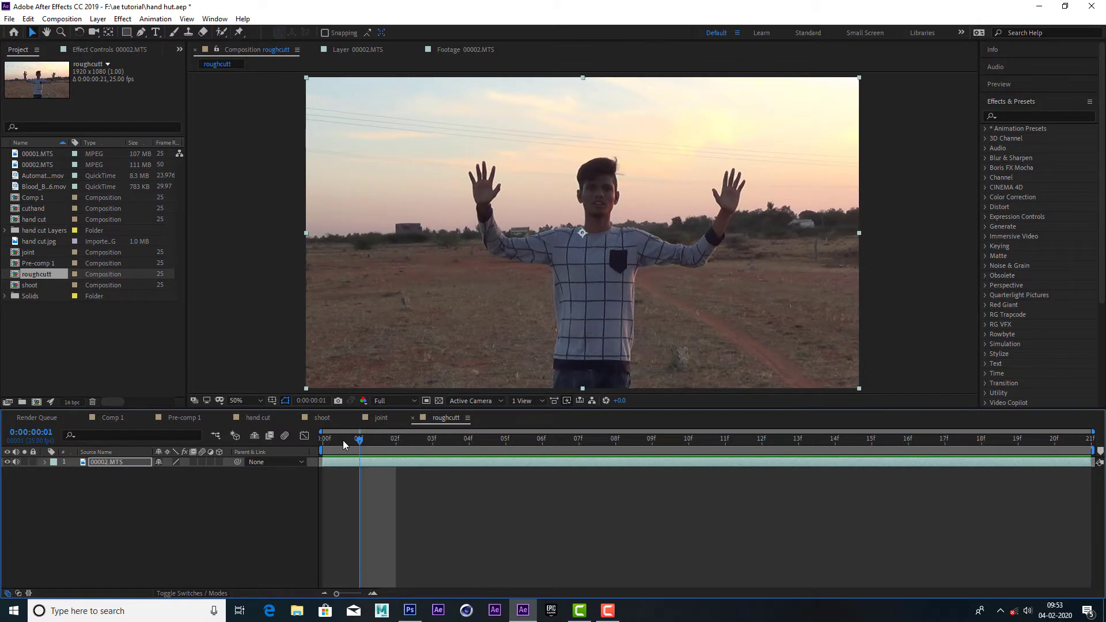
{"action": "left_click_drag", "start_coordinate": [359, 439], "coordinate": [298, 455]}
{"action": "key", "text": "space"}
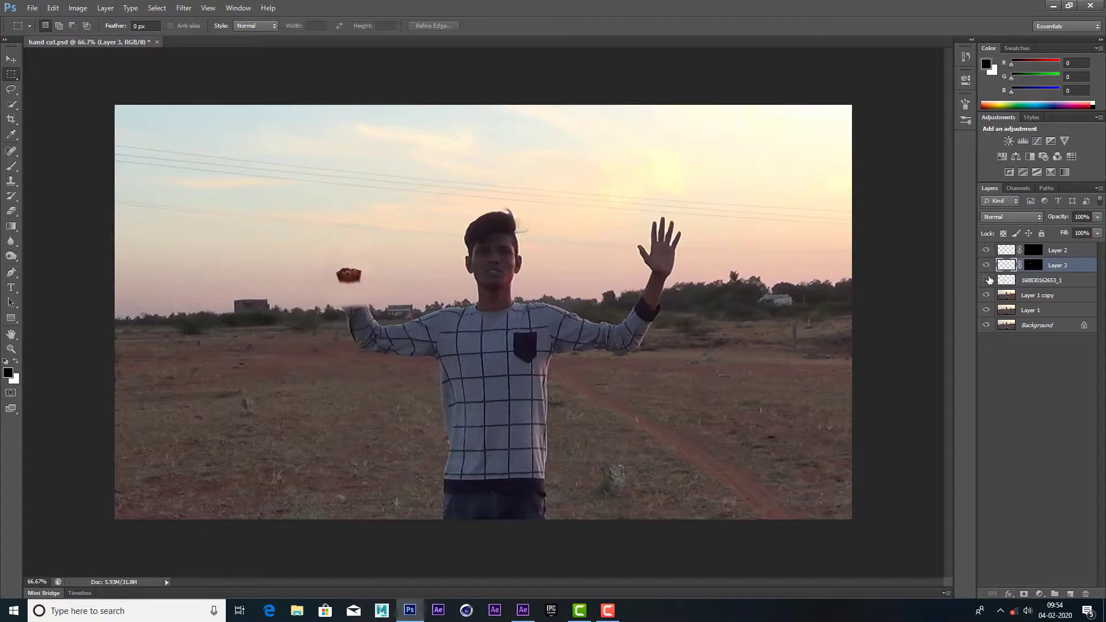
- Switch to Photoshop, hide Layer 1 copy in hand cut.psd, and inspect Layer 3 by hiding it and showing it again
{"action": "left_click", "coordinate": [986, 295]}
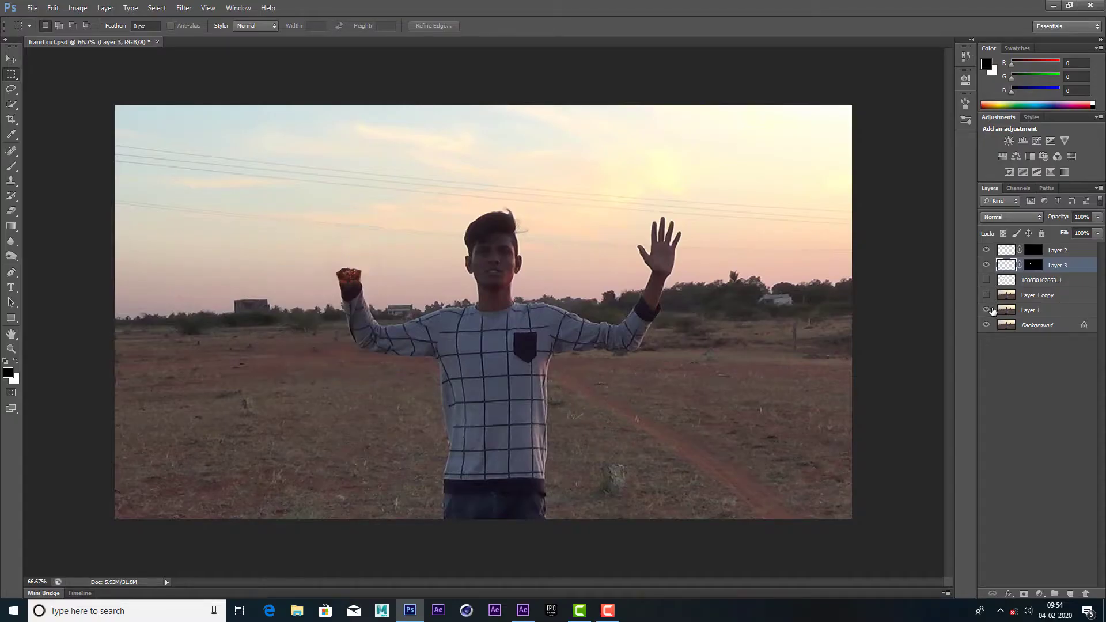
{"action": "left_click", "coordinate": [986, 265]}
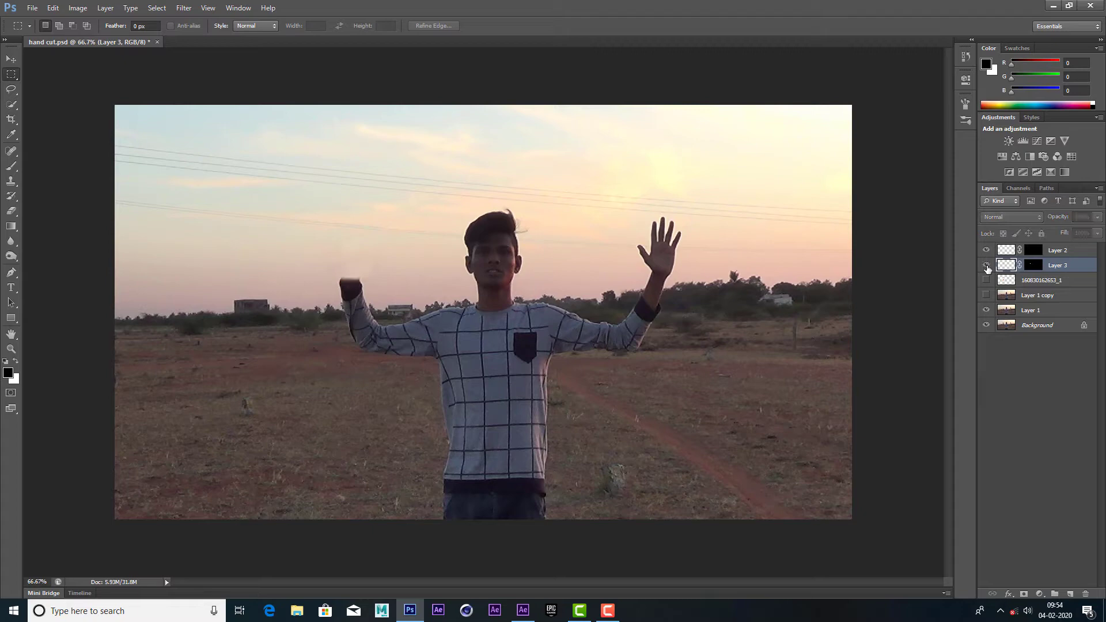
{"action": "left_click", "coordinate": [987, 266]}
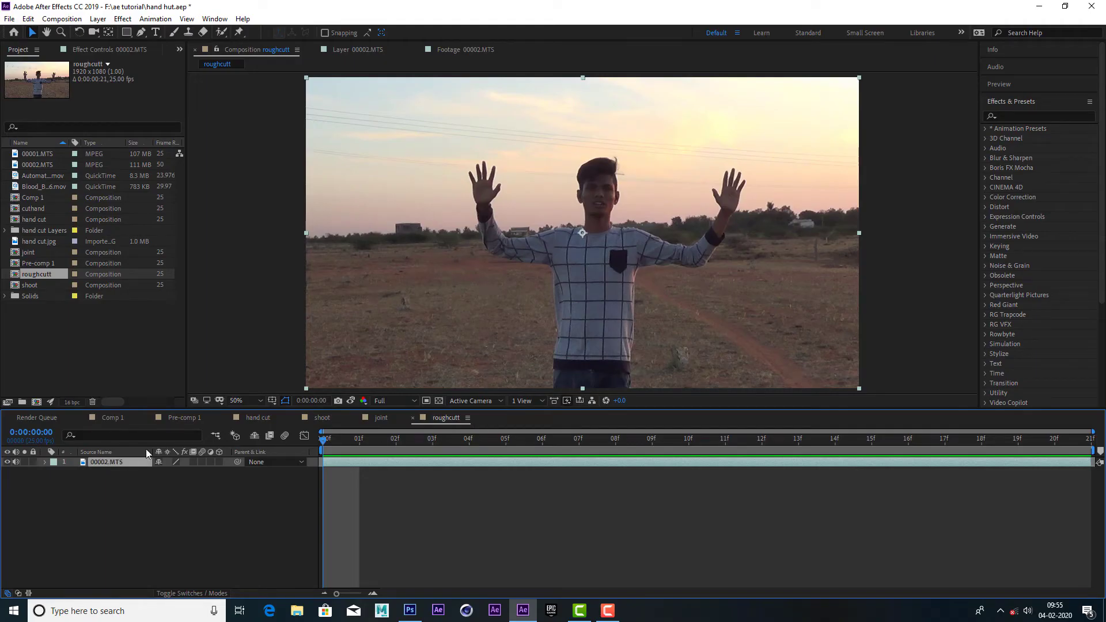
- In After Effects, duplicate the 00002.MTS layer in roughcutt and split the copy at 0:00:00:12
{"action": "left_click", "coordinate": [28, 18]}
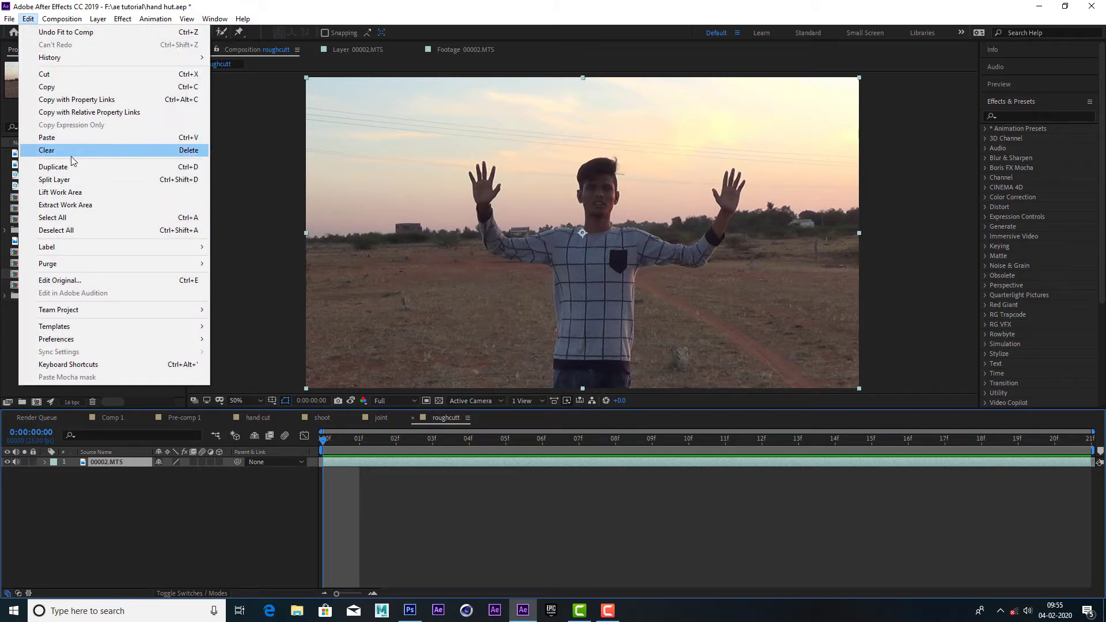
{"action": "left_click", "coordinate": [77, 168]}
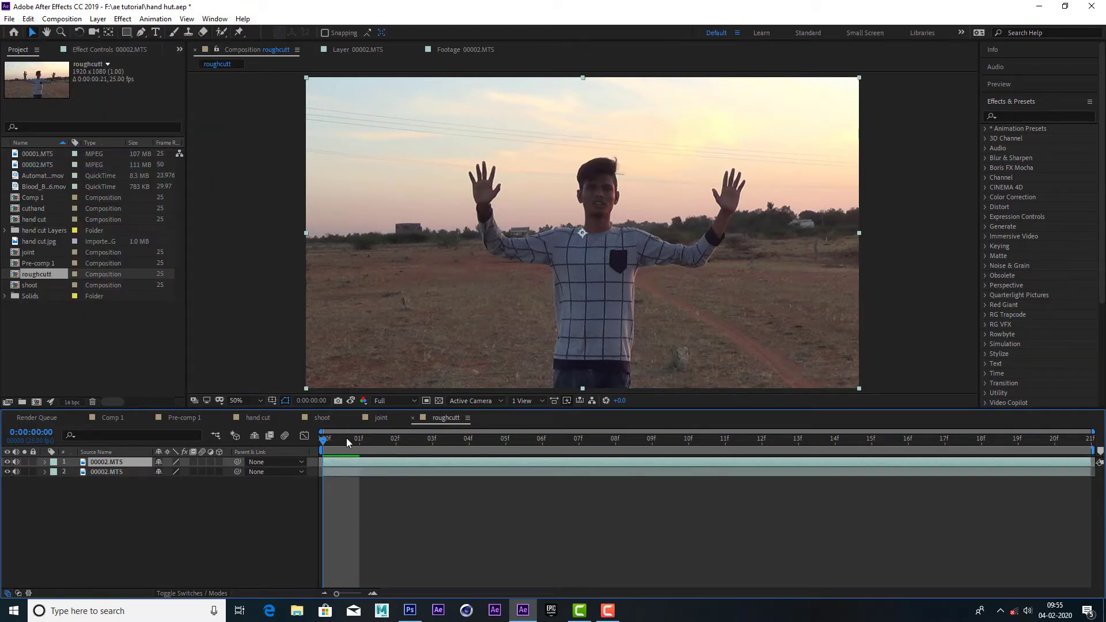
{"action": "left_click_drag", "start_coordinate": [346, 438], "coordinate": [776, 453]}
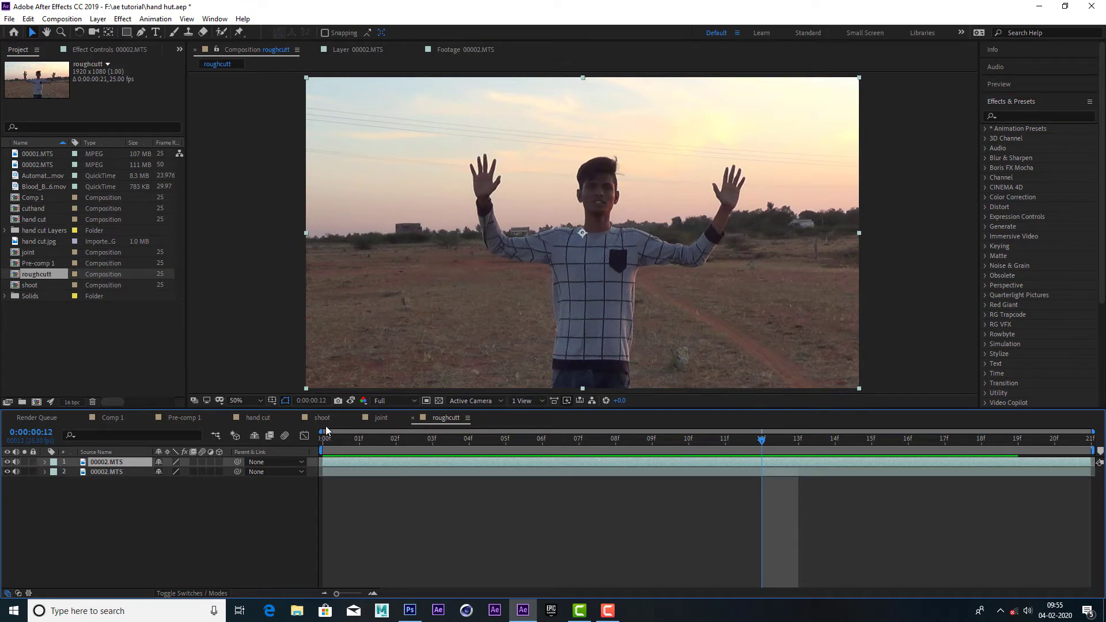
{"action": "left_click", "coordinate": [27, 18]}
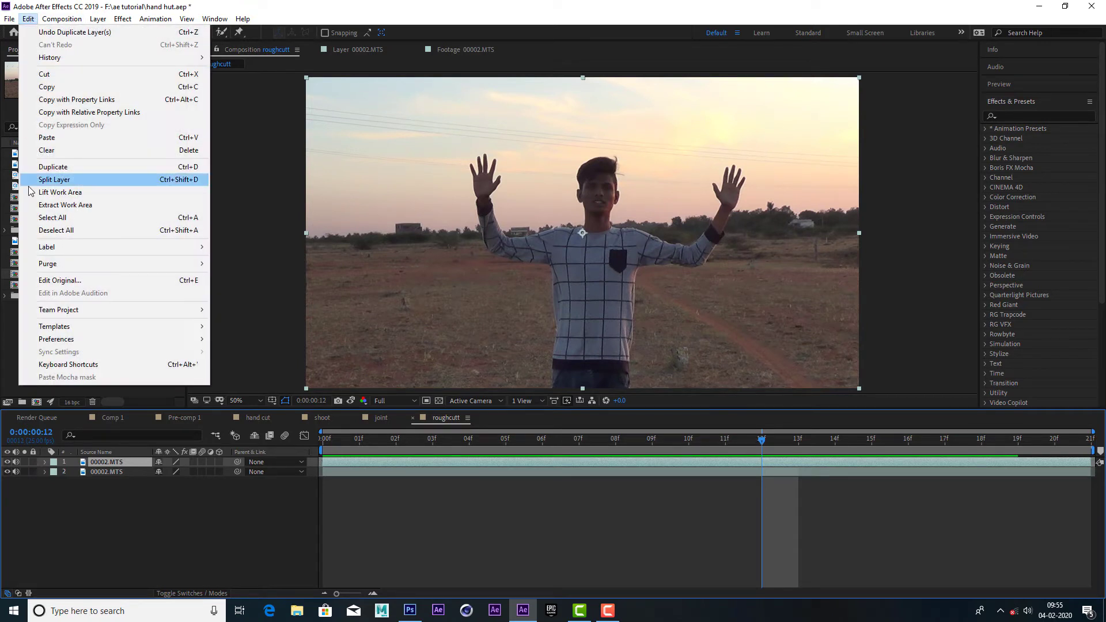
{"action": "left_click", "coordinate": [73, 180]}
- Delete the split copy's portion before the cut, and make the remaining clip start at 0:00:00:11
{"action": "left_click", "coordinate": [721, 471]}
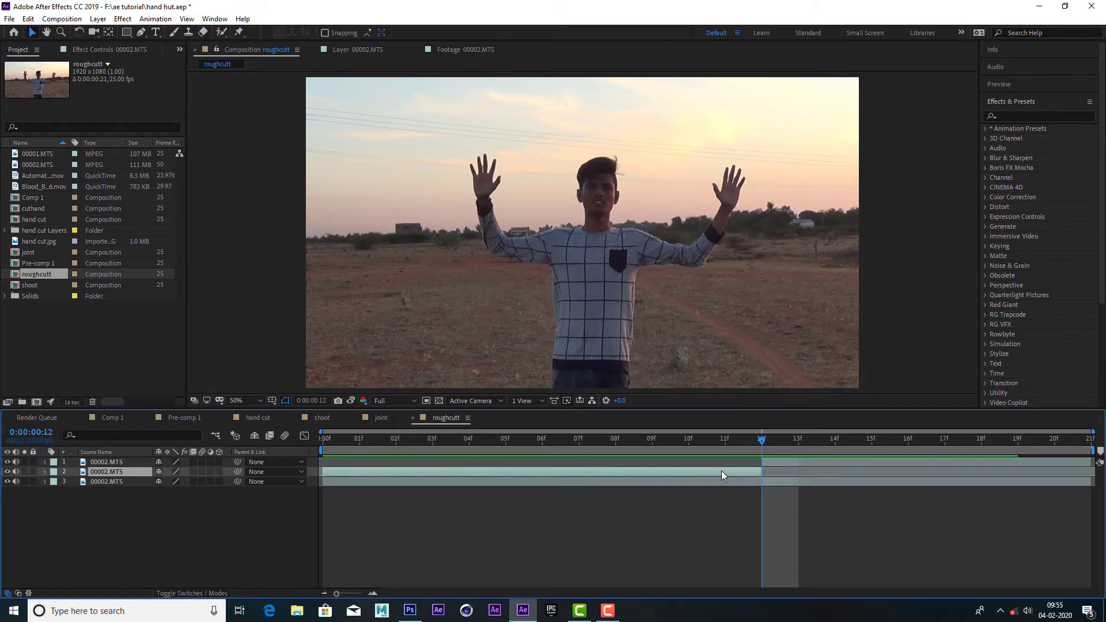
{"action": "key", "text": "Delete"}
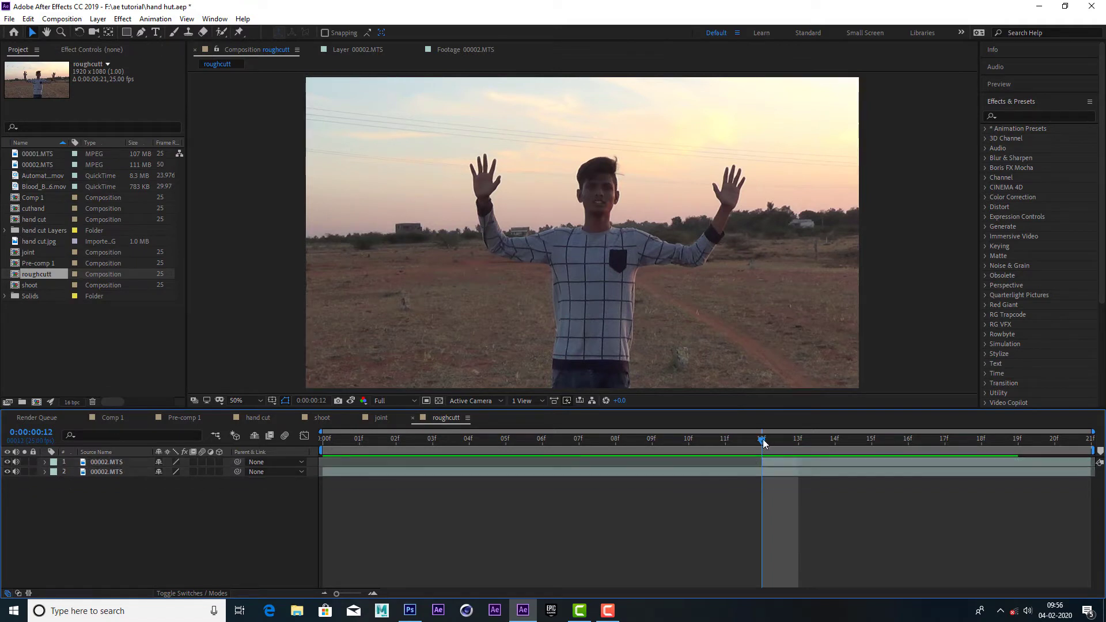
{"action": "left_click_drag", "start_coordinate": [772, 444], "coordinate": [873, 449]}
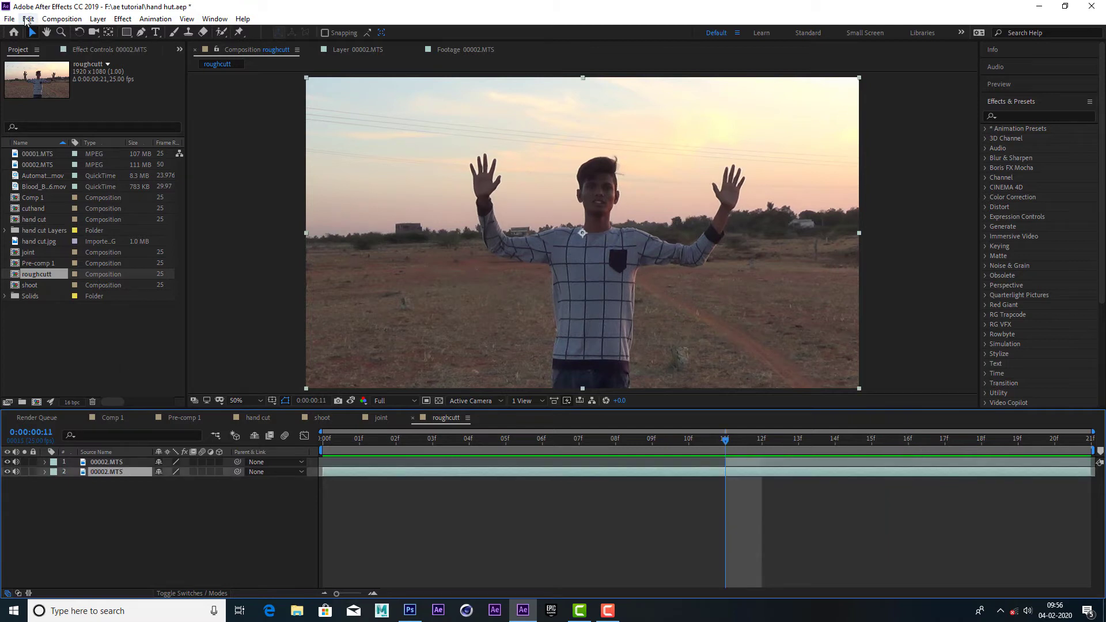
- Duplicate the full-length 00002.MTS layer, put the copy on top of the stack and rename it "mocha track"
{"action": "left_click", "coordinate": [28, 19]}
{"action": "left_click", "coordinate": [72, 167]}
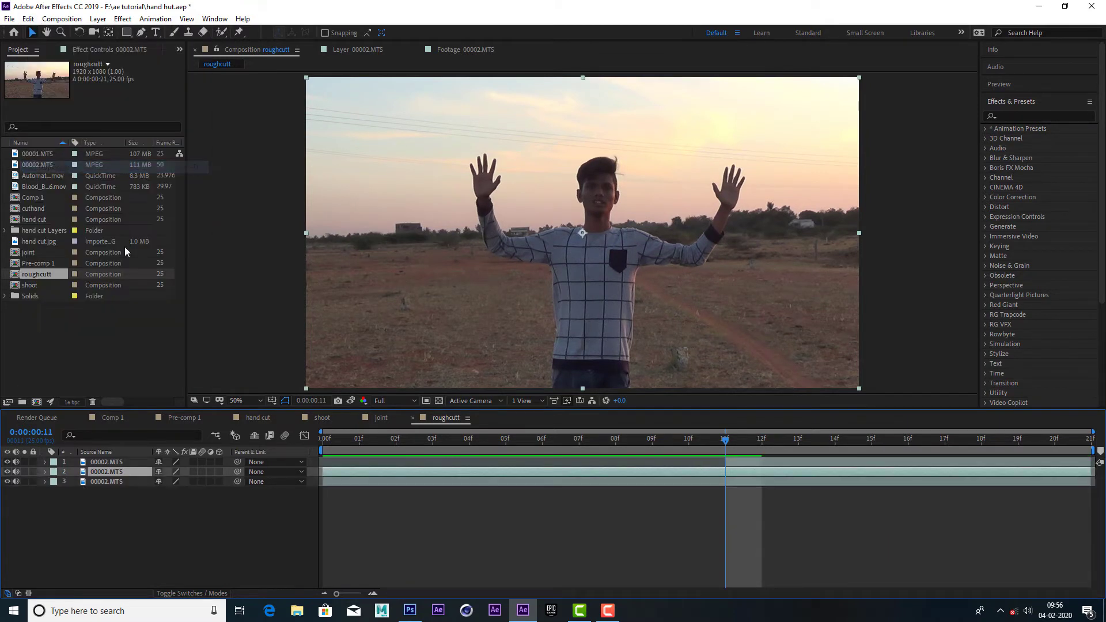
{"action": "left_click", "coordinate": [127, 459]}
{"action": "right_click", "coordinate": [127, 459]}
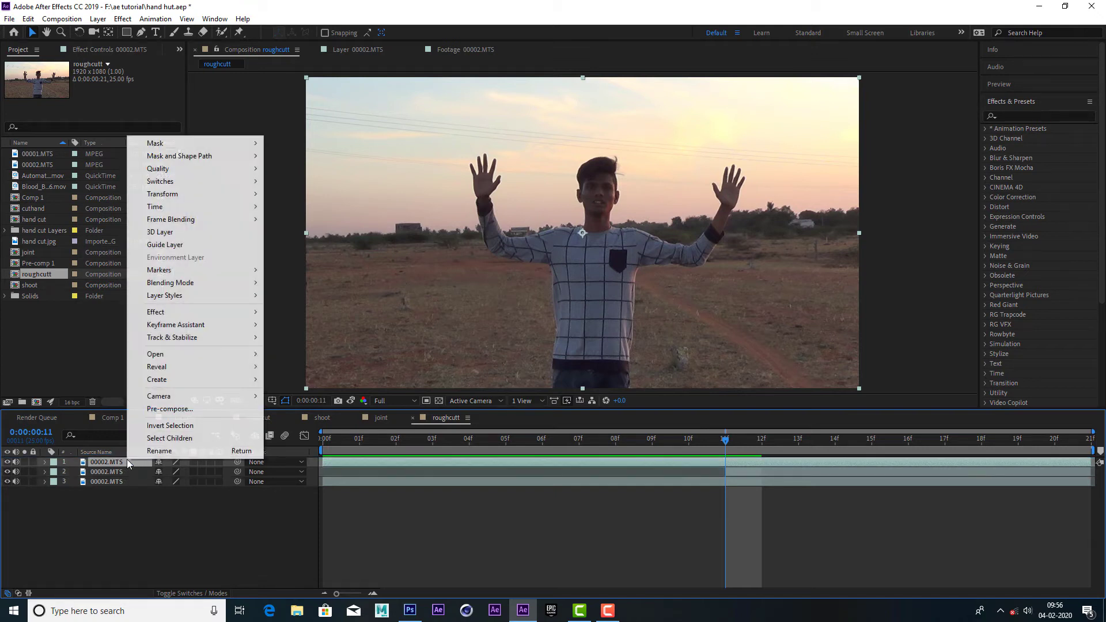
{"action": "left_click", "coordinate": [153, 452]}
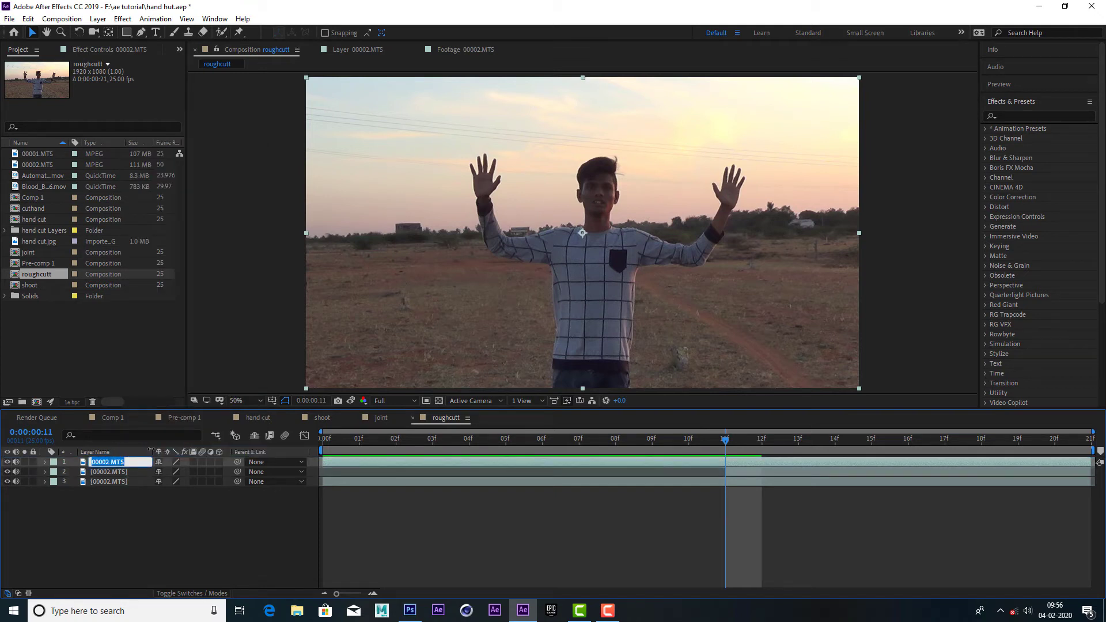
{"action": "type", "text": "mocha track"}
{"action": "key", "text": "Return"}
- Apply Freeze Frame to the trimmed 00002.MTS layer at 0:00:00:11
{"action": "right_click", "coordinate": [108, 461]}
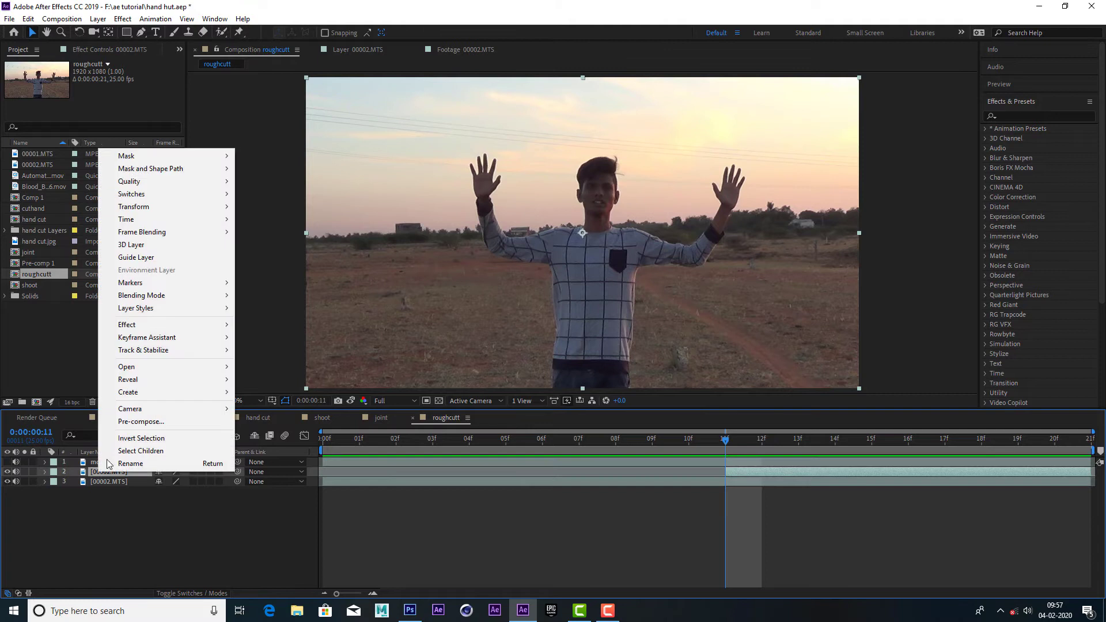
{"action": "mouse_move", "coordinate": [177, 219]}
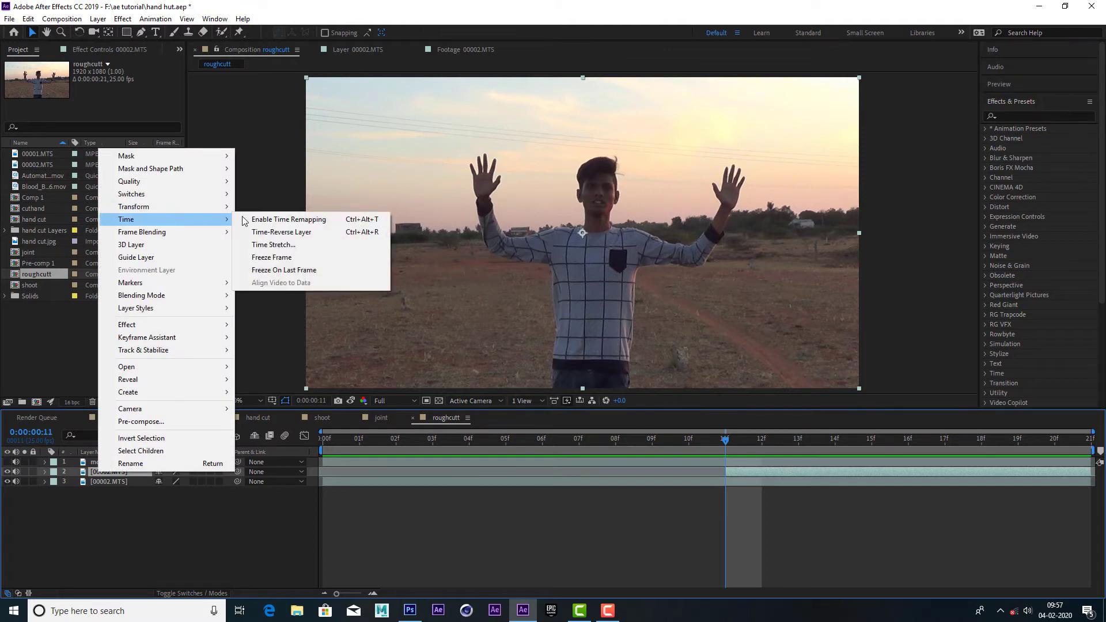
{"action": "left_click", "coordinate": [298, 258]}
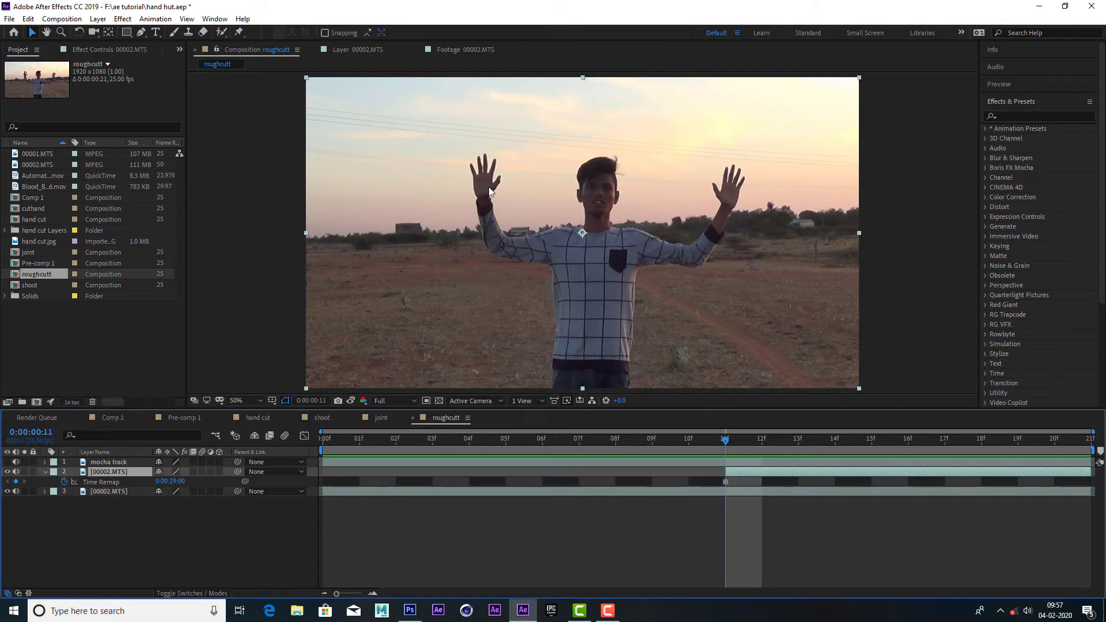
- Draw a closed Pen mask around the raised hand beside the building on the frozen layer, following the wrist, fingers and thumb
{"action": "scroll", "coordinate": [492, 197], "scroll_direction": "up", "scroll_amount": 1}
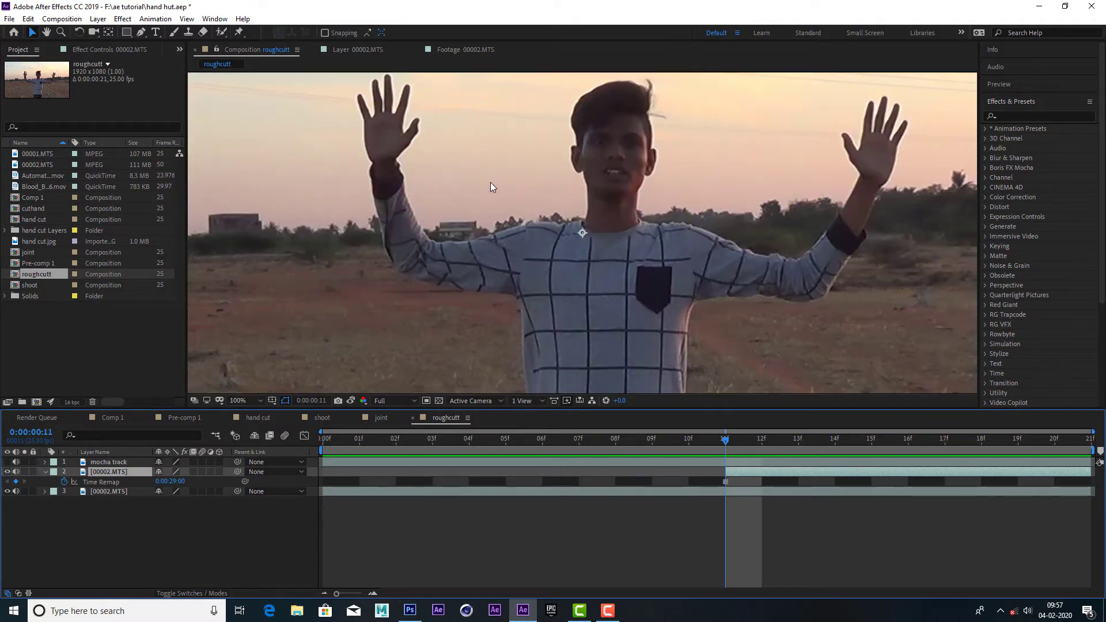
{"action": "left_click_drag", "start_coordinate": [492, 205], "coordinate": [526, 291]}
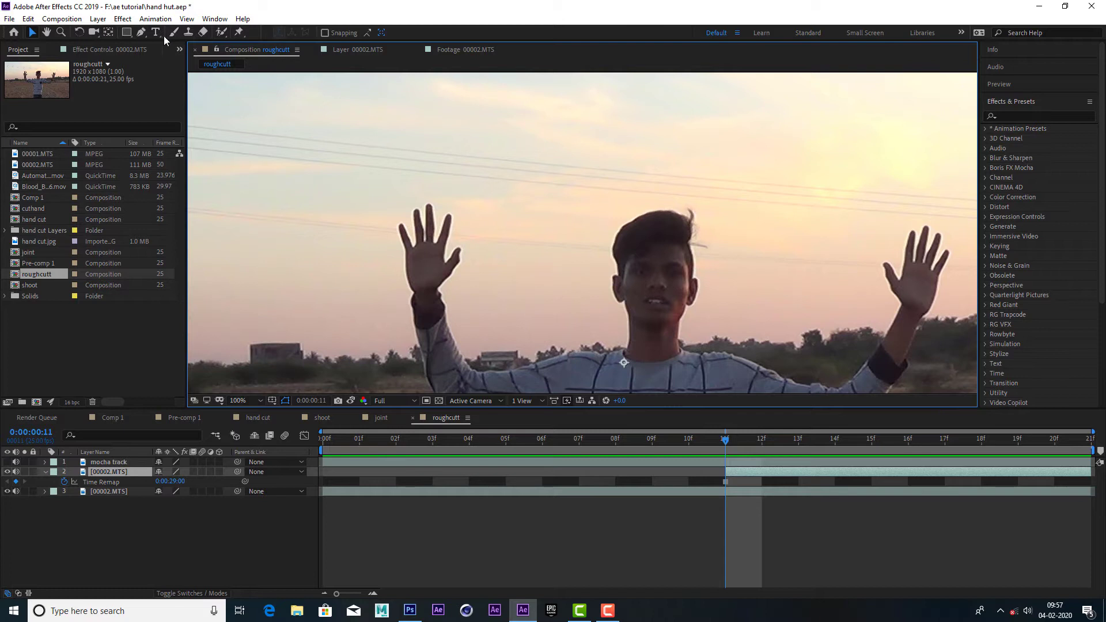
{"action": "left_click", "coordinate": [141, 32]}
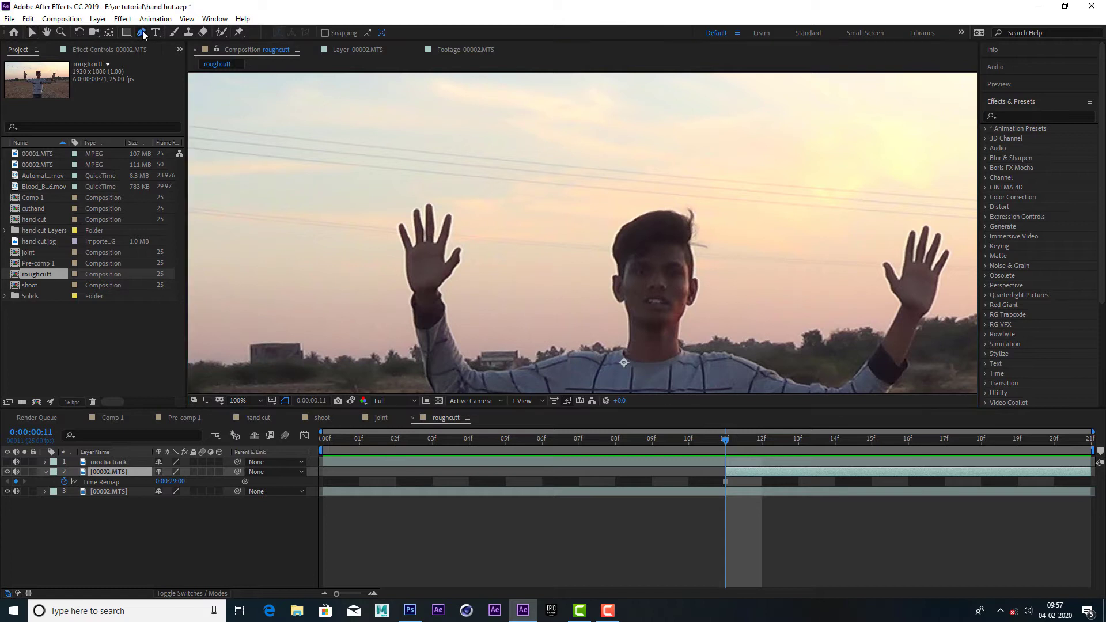
{"action": "left_click", "coordinate": [443, 285]}
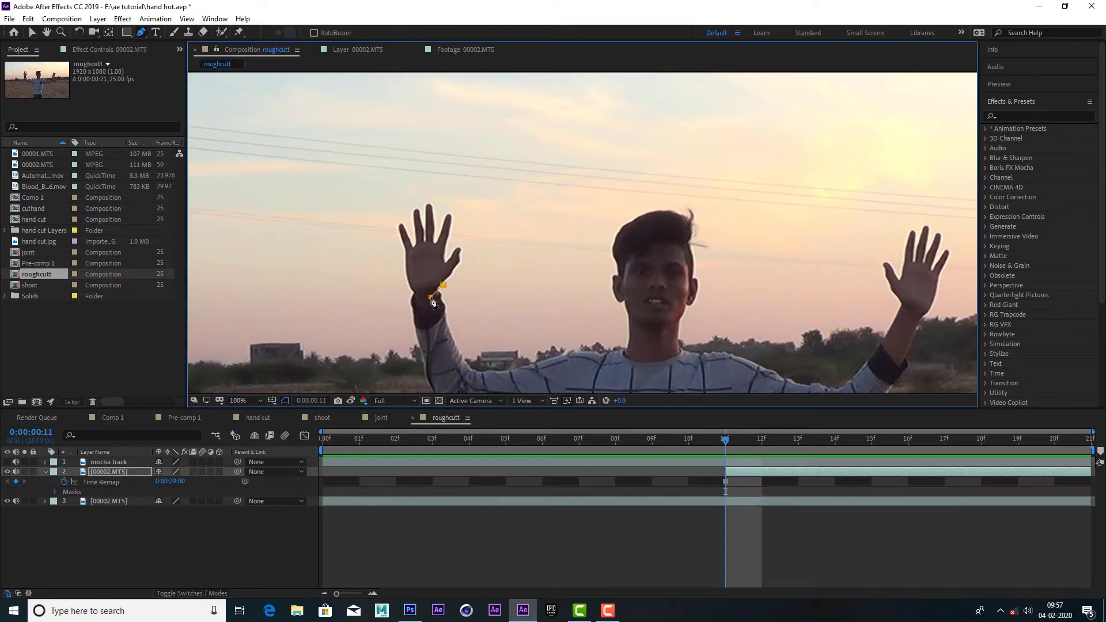
{"action": "left_click_drag", "start_coordinate": [431, 298], "coordinate": [408, 285]}
{"action": "scroll", "coordinate": [426, 250], "scroll_direction": "up", "scroll_amount": 1}
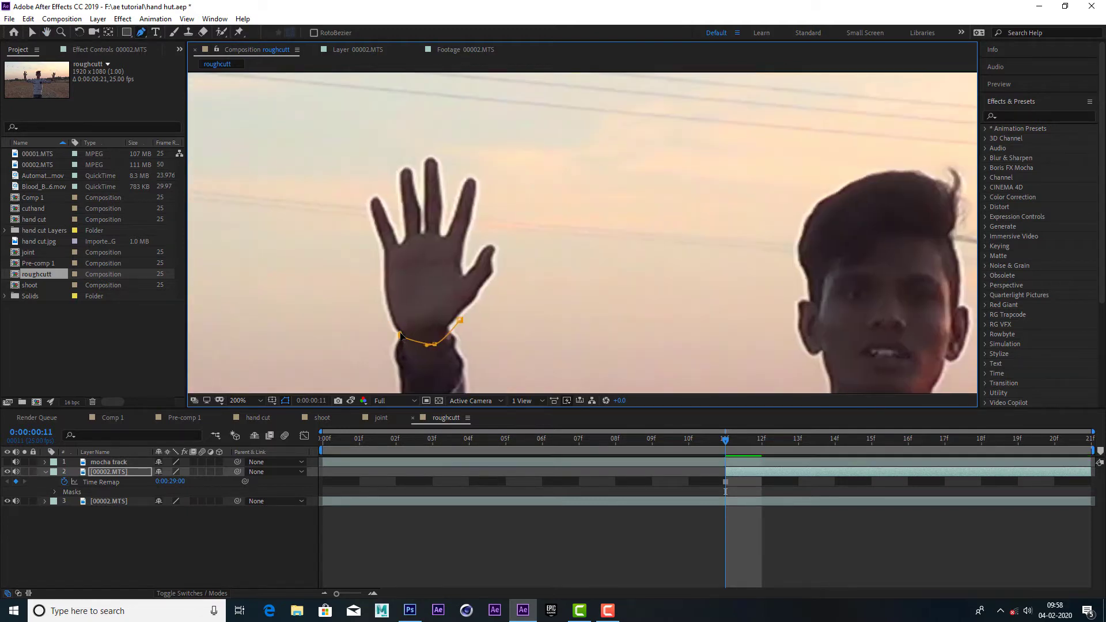
{"action": "left_click_drag", "start_coordinate": [385, 288], "coordinate": [383, 242]}
{"action": "mouse_move", "coordinate": [371, 204]}
{"action": "left_mouse_down"}
{"action": "mouse_move", "coordinate": [379, 198]}
{"action": "mouse_move", "coordinate": [402, 243]}
{"action": "mouse_move", "coordinate": [407, 229]}
{"action": "left_mouse_up"}
{"action": "left_click_drag", "start_coordinate": [402, 169], "coordinate": [413, 178]}
{"action": "left_click", "coordinate": [417, 206]}
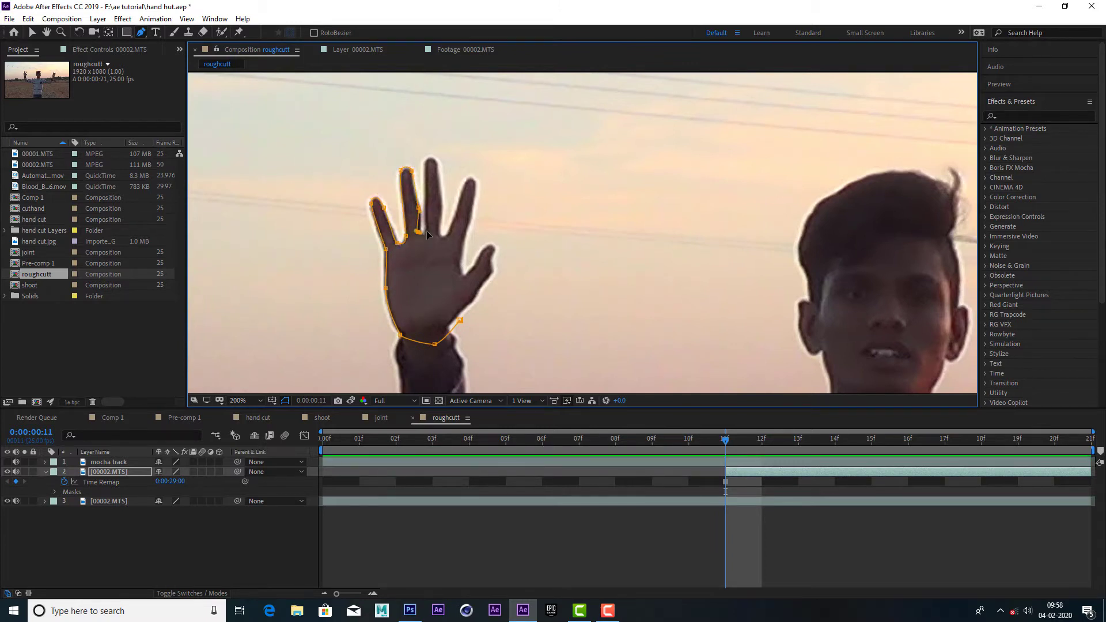
{"action": "left_click_drag", "start_coordinate": [426, 230], "coordinate": [425, 232]}
{"action": "left_click_drag", "start_coordinate": [427, 224], "coordinate": [427, 218]}
{"action": "left_click_drag", "start_coordinate": [427, 158], "coordinate": [431, 158]}
{"action": "left_click_drag", "start_coordinate": [437, 167], "coordinate": [441, 181]}
{"action": "left_click", "coordinate": [440, 214]}
{"action": "left_click", "coordinate": [437, 235]}
{"action": "left_click_drag", "start_coordinate": [447, 233], "coordinate": [452, 224]}
{"action": "left_click", "coordinate": [469, 178]}
{"action": "left_click", "coordinate": [475, 189]}
{"action": "left_click", "coordinate": [461, 244]}
{"action": "left_click", "coordinate": [458, 269]}
{"action": "left_click", "coordinate": [474, 264]}
{"action": "left_click", "coordinate": [493, 247]}
{"action": "left_click", "coordinate": [490, 260]}
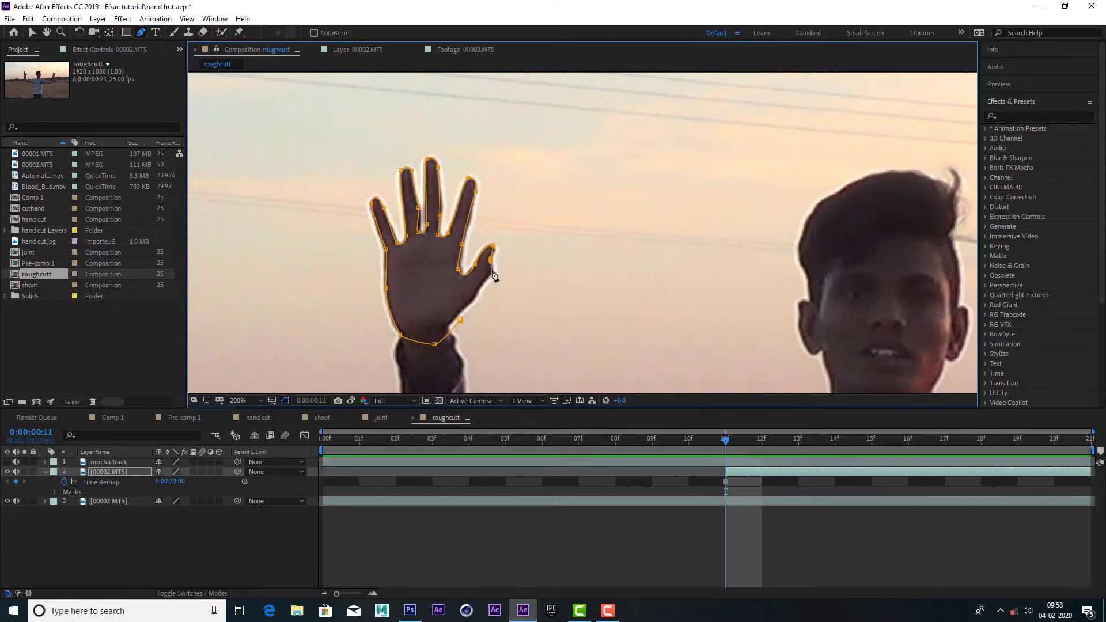
{"action": "left_click", "coordinate": [492, 271]}
{"action": "left_click", "coordinate": [474, 295]}
{"action": "left_click_drag", "start_coordinate": [460, 313], "coordinate": [456, 314]}
{"action": "left_click", "coordinate": [460, 321]}
{"action": "left_click_drag", "start_coordinate": [460, 321], "coordinate": [449, 324]}
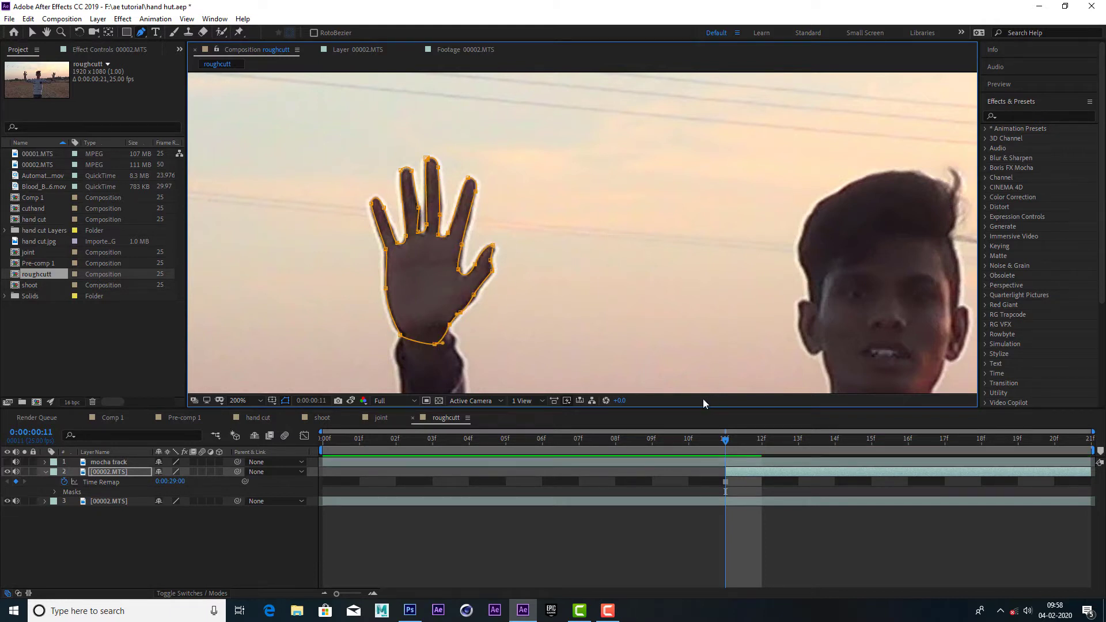
- Check the masked hand in isolation by hiding the full-length bottom layer and showing it again
{"action": "key", "text": "comma"}
{"action": "left_click", "coordinate": [7, 502]}
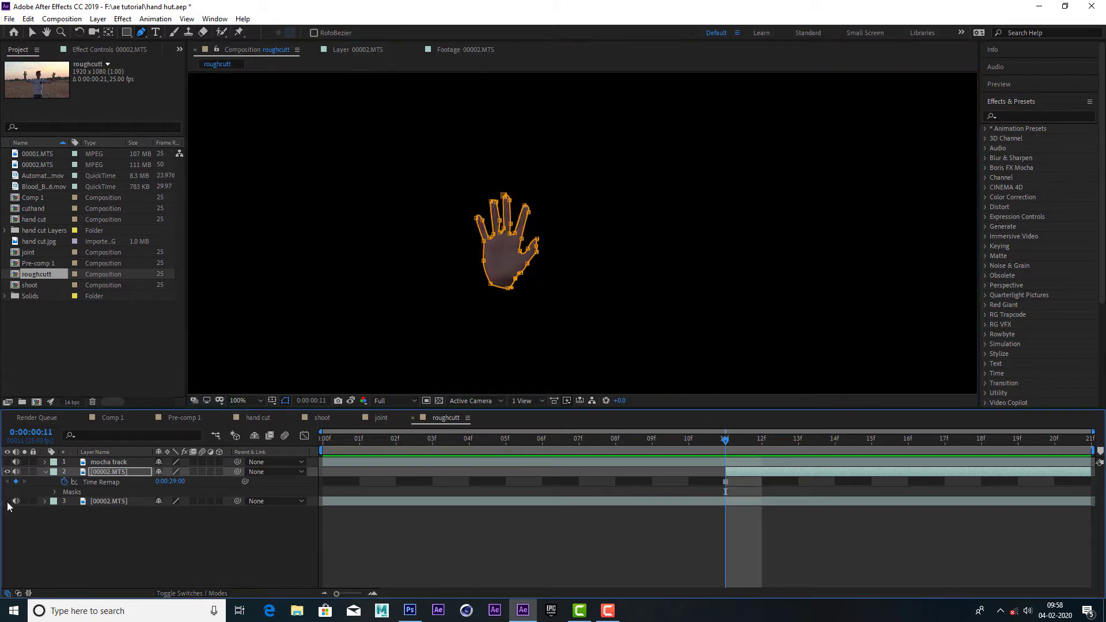
{"action": "left_click", "coordinate": [8, 501]}
{"action": "key", "text": "period"}
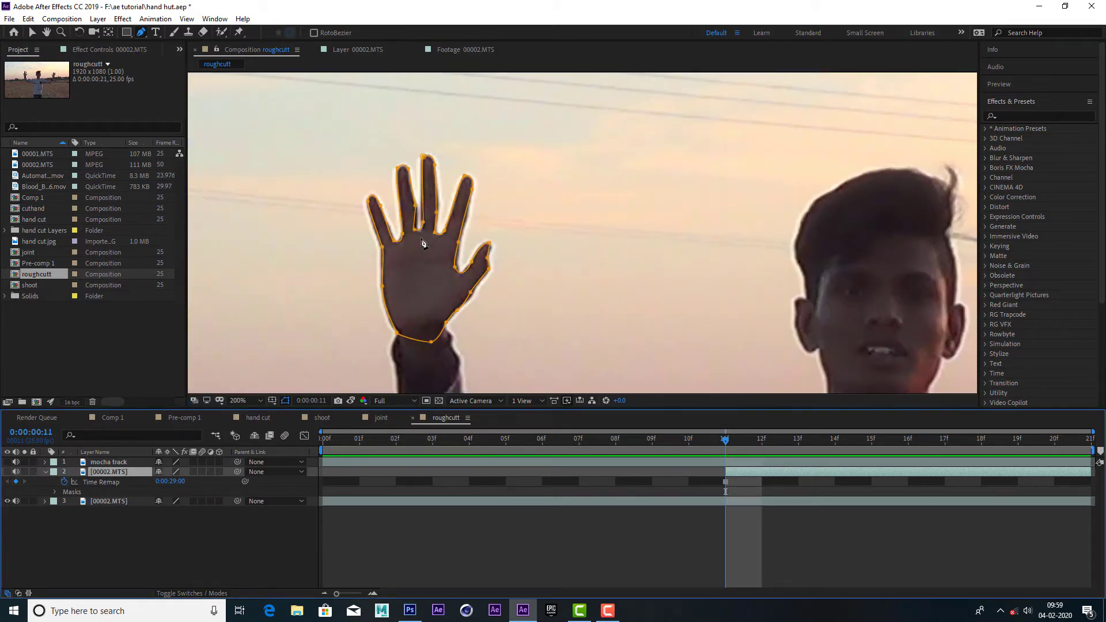
- Hide the frozen hand layer and trace a Pen mask around the same hand on the full-length bottom 00002.MTS layer
{"action": "key", "text": "comma"}
{"action": "left_click", "coordinate": [51, 505]}
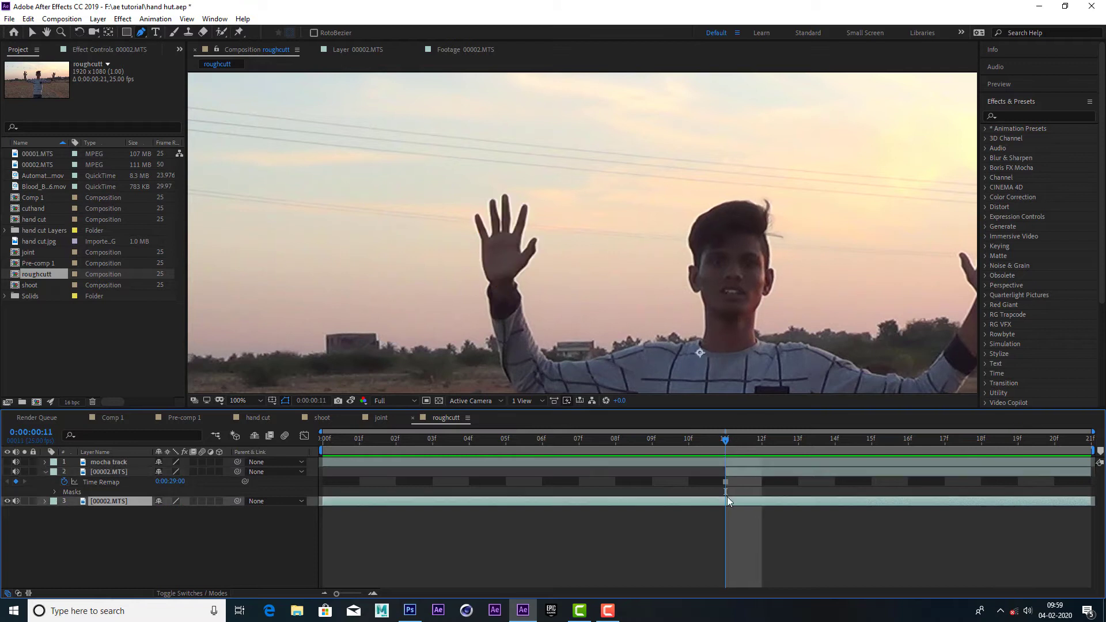
{"action": "key", "text": "period"}
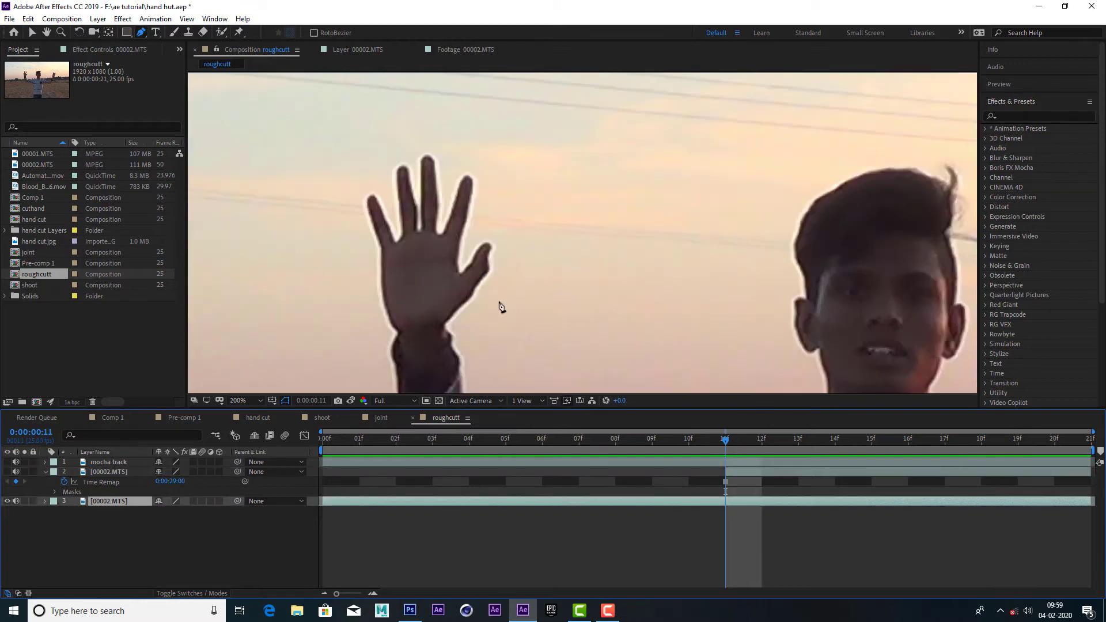
{"action": "left_click_drag", "start_coordinate": [500, 307], "coordinate": [611, 198]}
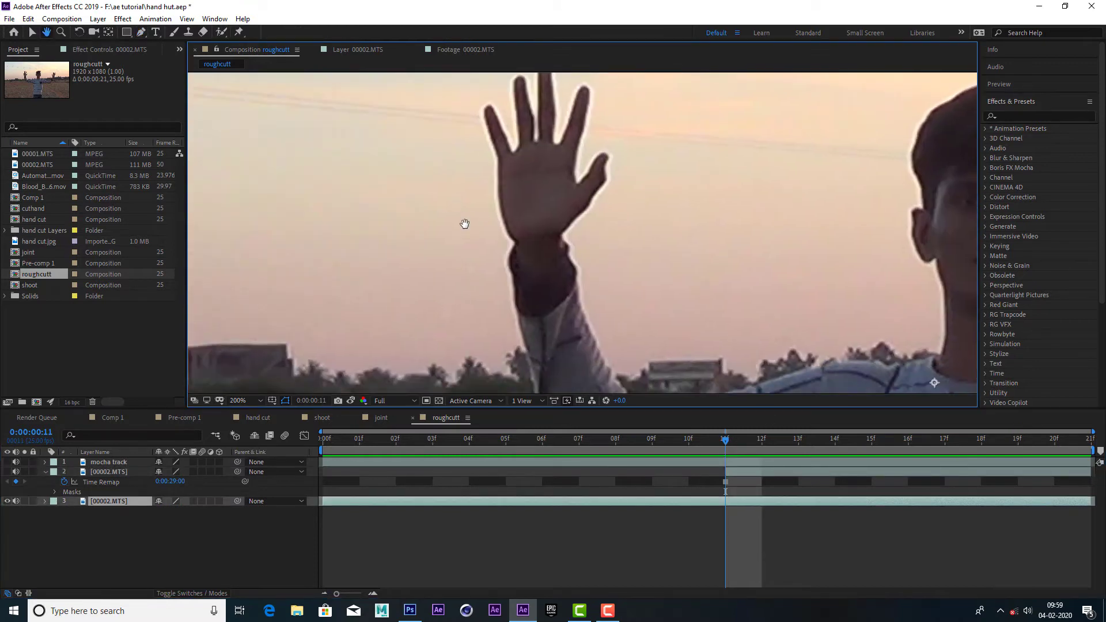
{"action": "key", "text": "g"}
{"action": "left_click", "coordinate": [565, 232]}
{"action": "left_click", "coordinate": [513, 241]}
{"action": "left_click_drag", "start_coordinate": [498, 171], "coordinate": [502, 147]}
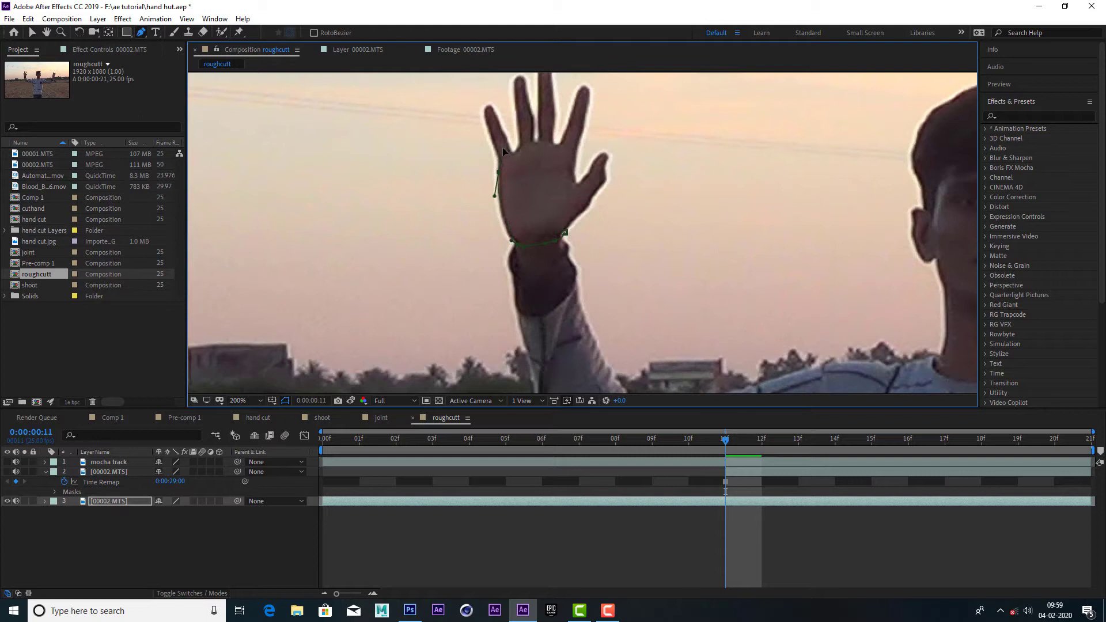
{"action": "left_click", "coordinate": [486, 112]}
{"action": "left_click", "coordinate": [494, 105]}
{"action": "left_click", "coordinate": [503, 131]}
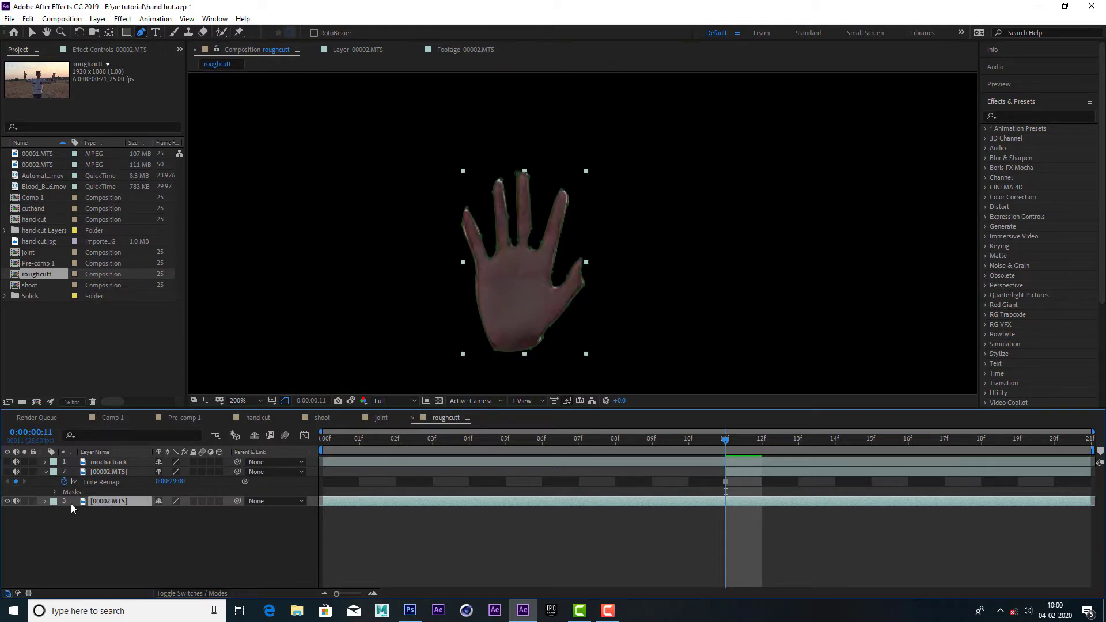
- Set the hand mask on the full-length bottom 00002.MTS layer to Subtract so the hand is cut out
{"action": "left_click", "coordinate": [45, 502]}
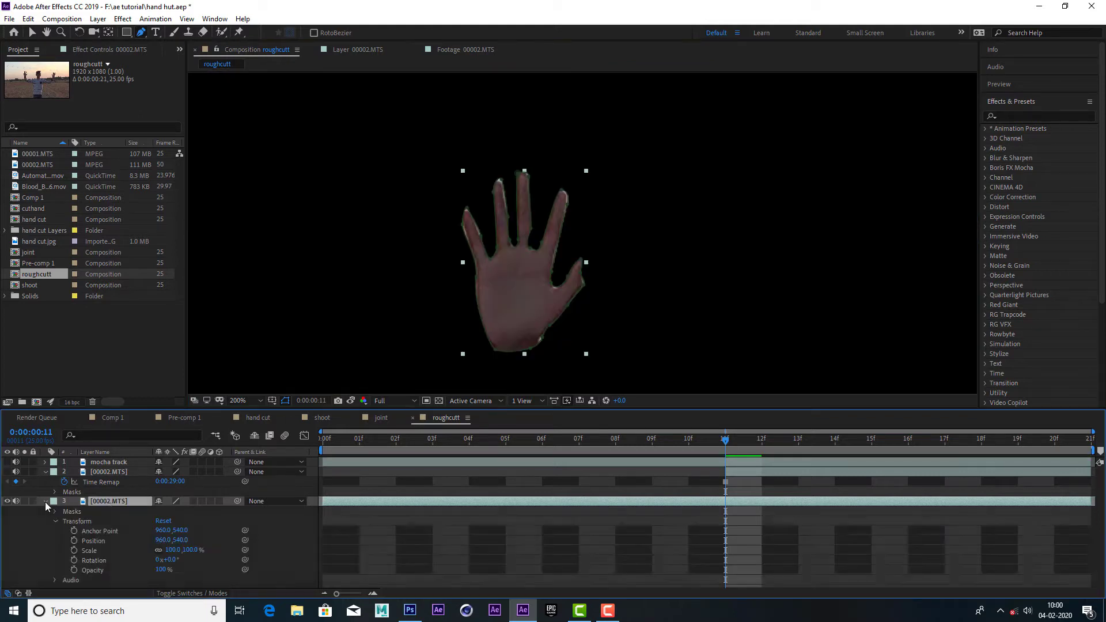
{"action": "left_click", "coordinate": [55, 512]}
{"action": "left_click", "coordinate": [171, 521]}
{"action": "left_click", "coordinate": [178, 461]}
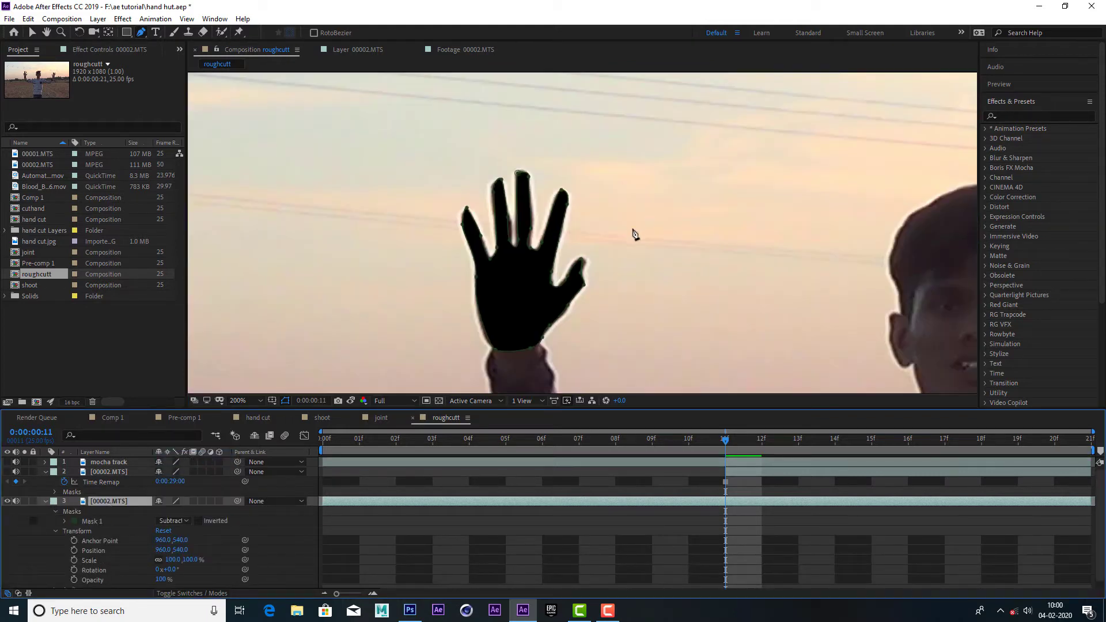
- Set the feather of the subtracted hand mask to 5 pixels and inspect the cut-out edges in the frame
{"action": "scroll", "coordinate": [634, 230], "scroll_direction": "down", "scroll_amount": 3}
{"action": "scroll", "coordinate": [631, 226], "scroll_direction": "up", "scroll_amount": 5}
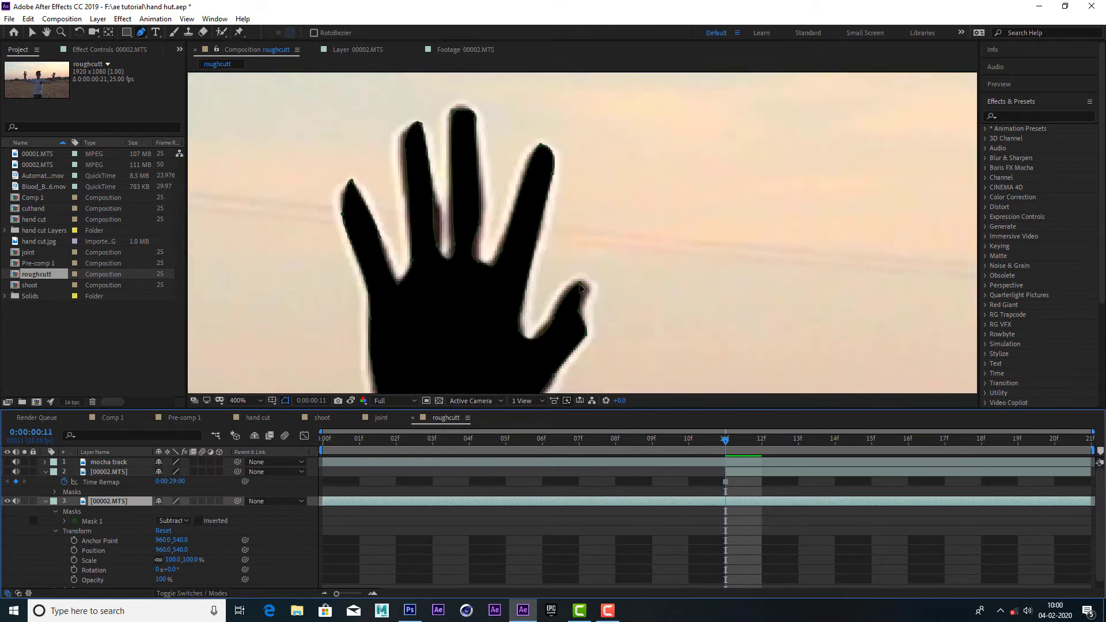
{"action": "left_click", "coordinate": [585, 282]}
{"action": "scroll", "coordinate": [587, 301], "scroll_direction": "down", "scroll_amount": 4}
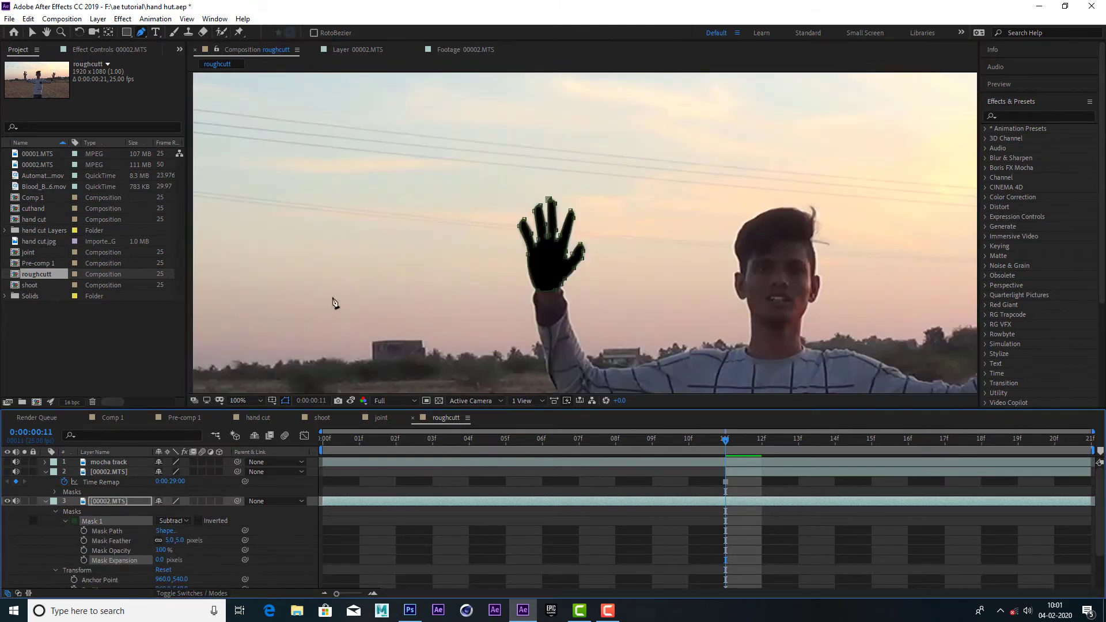
{"action": "scroll", "coordinate": [340, 294], "scroll_direction": "down", "scroll_amount": 2}
{"action": "key", "text": "v"}
{"action": "left_click", "coordinate": [376, 254]}
{"action": "scroll", "coordinate": [375, 254], "scroll_direction": "down", "scroll_amount": 3}
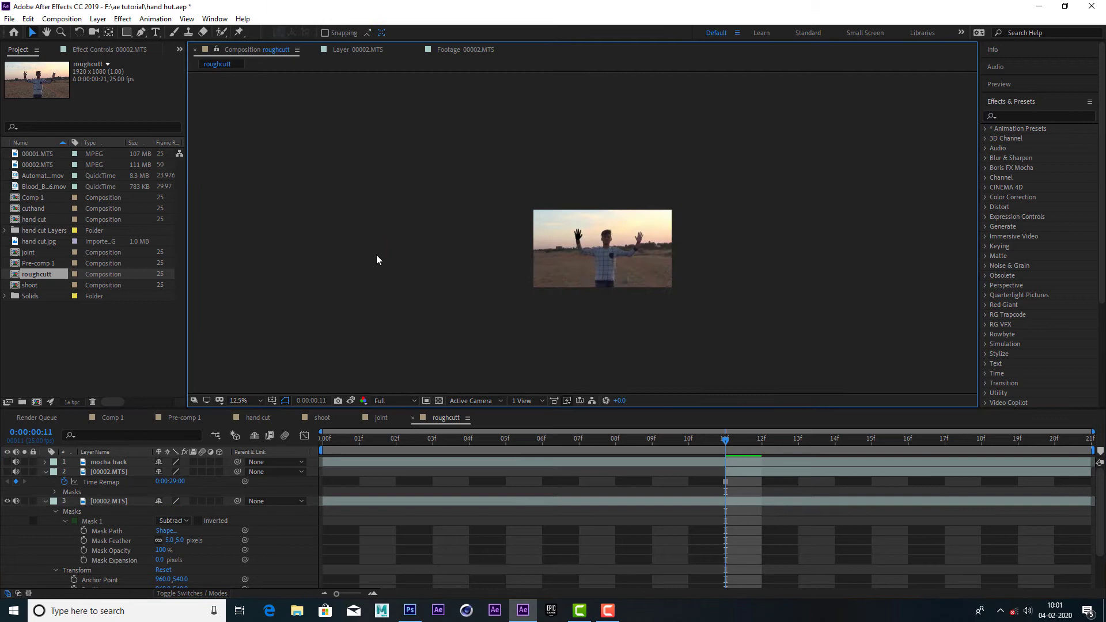
{"action": "scroll", "coordinate": [375, 255], "scroll_direction": "up", "scroll_amount": 3}
- In the hand cut composition, hide Layer 2 and Layer 3 and toggle Layer 1 to compare it with the Background
{"action": "double_click", "coordinate": [44, 220]}
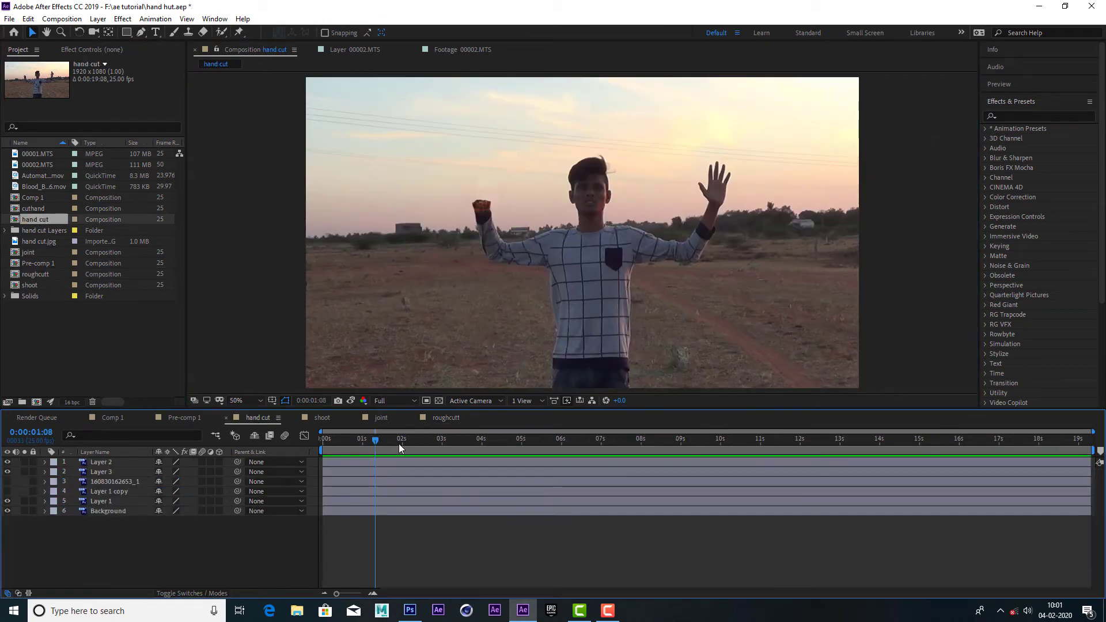
{"action": "left_click_drag", "start_coordinate": [399, 444], "coordinate": [505, 453]}
{"action": "left_click_drag", "start_coordinate": [8, 462], "coordinate": [7, 487]}
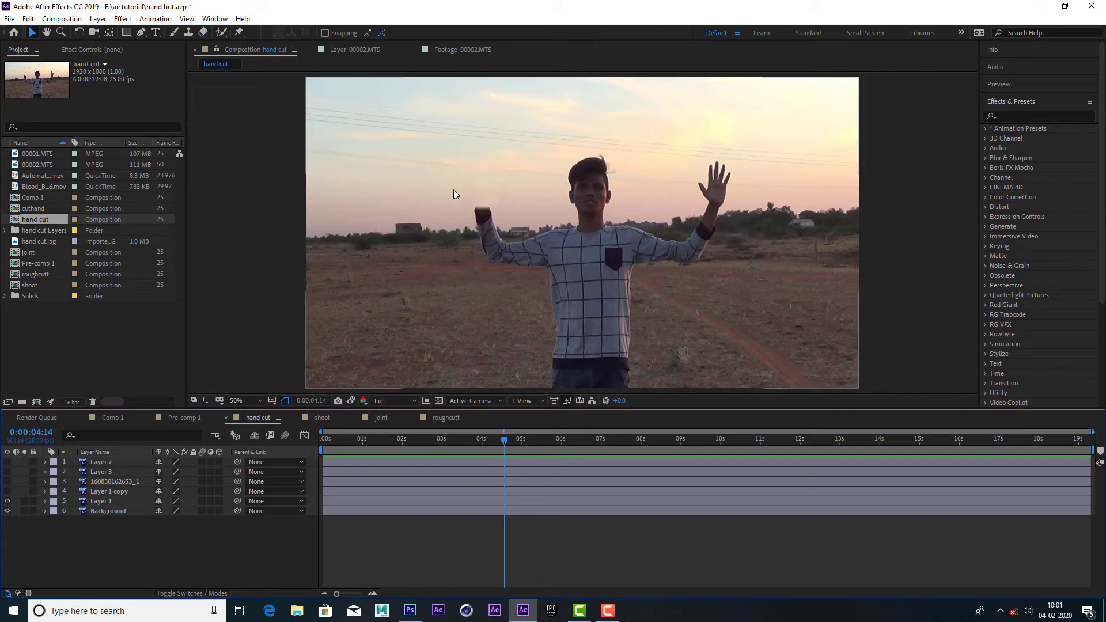
{"action": "left_click", "coordinate": [8, 501]}
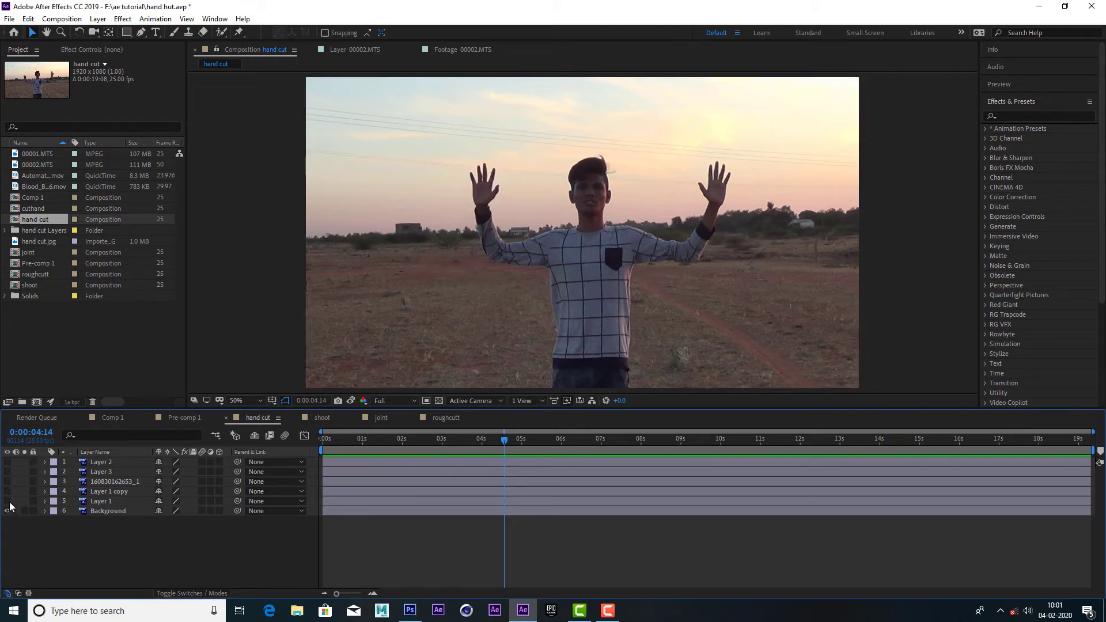
{"action": "left_click", "coordinate": [8, 501]}
- Copy Layer 1 from the hand cut composition into roughcutt, directly above the full-length 00002.MTS layer
{"action": "left_click", "coordinate": [99, 502]}
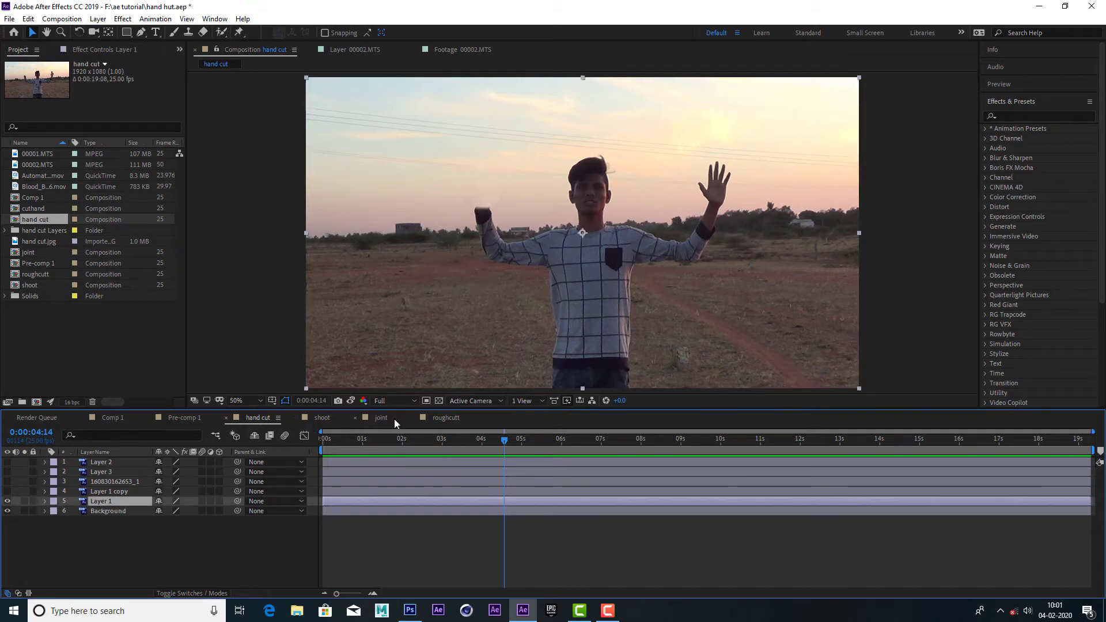
{"action": "left_click", "coordinate": [446, 417]}
{"action": "key", "text": "ctrl+v"}
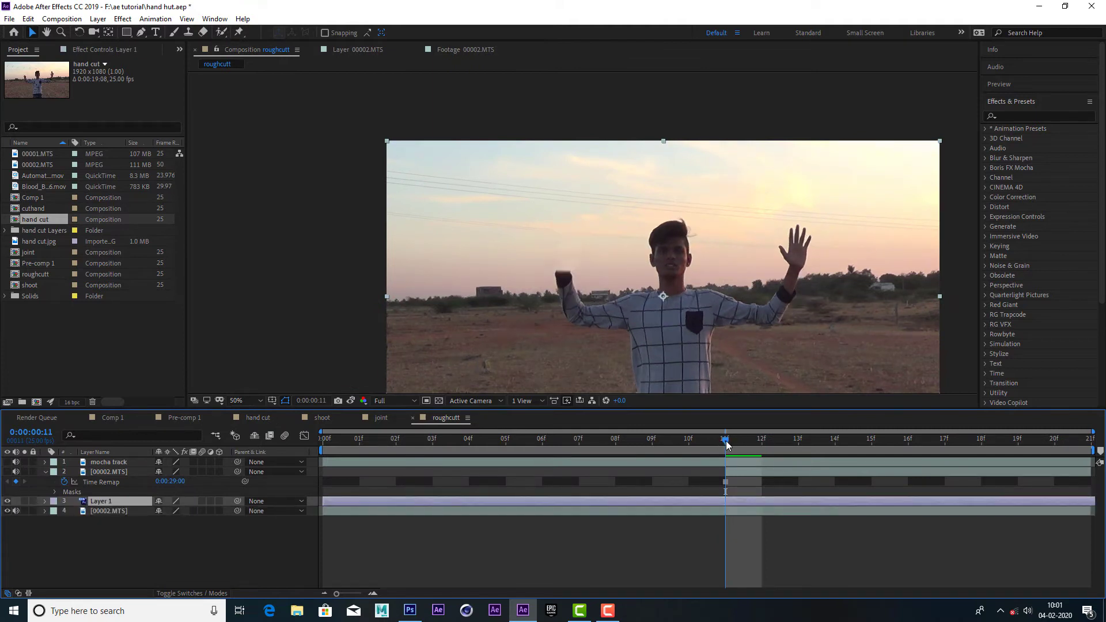
- Draw a rectangular mask on Layer 1 around the missing hand and raise its upper edge towards the fingertips
{"action": "key", "text": "period"}
{"action": "key", "text": "q"}
{"action": "left_click_drag", "start_coordinate": [432, 209], "coordinate": [618, 289]}
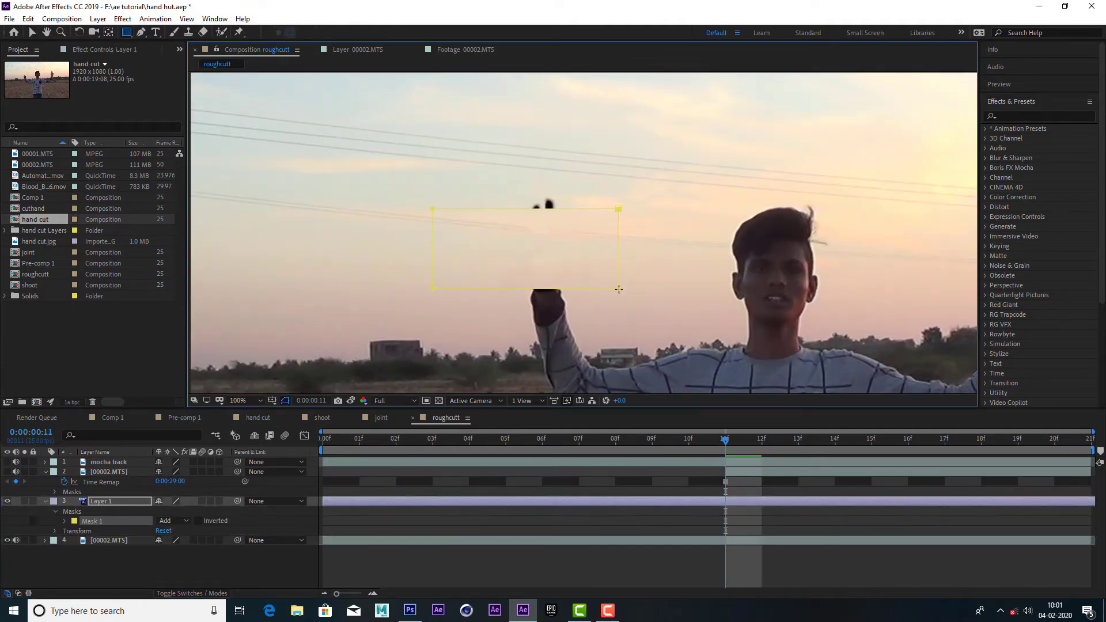
{"action": "left_click", "coordinate": [32, 32]}
{"action": "left_click_drag", "start_coordinate": [431, 208], "coordinate": [435, 190]}
{"action": "left_click_drag", "start_coordinate": [441, 269], "coordinate": [436, 288]}
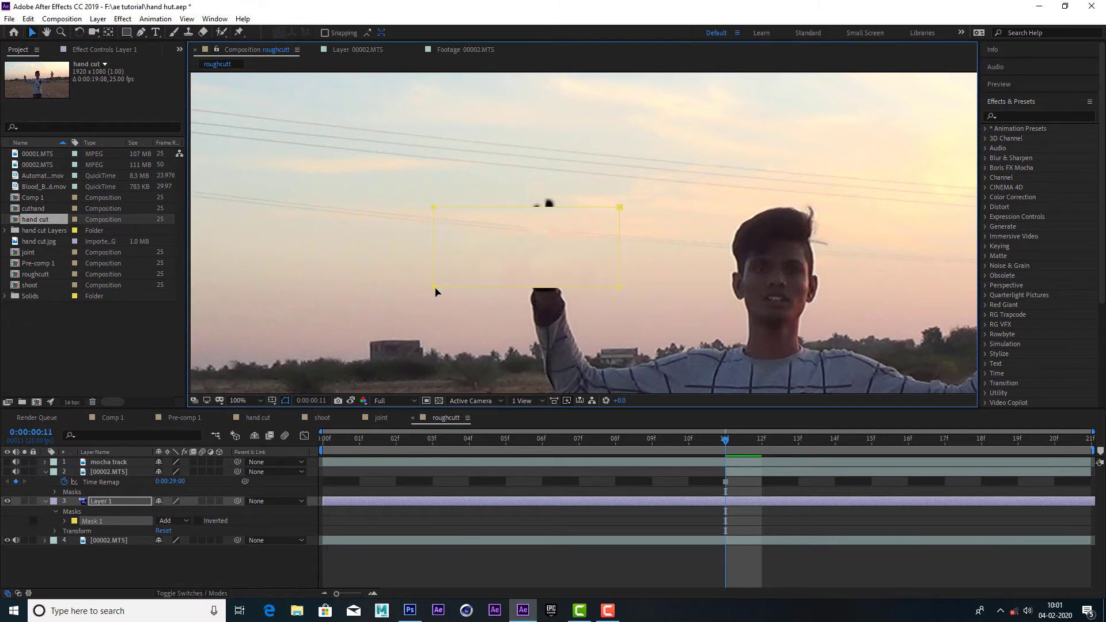
- Reshape Layer 1's mask with added Pen points so it follows the wrist cut and covers the leftover fingertips
{"action": "left_click", "coordinate": [141, 32]}
{"action": "left_click_drag", "start_coordinate": [539, 288], "coordinate": [561, 292]}
{"action": "left_click", "coordinate": [519, 293]}
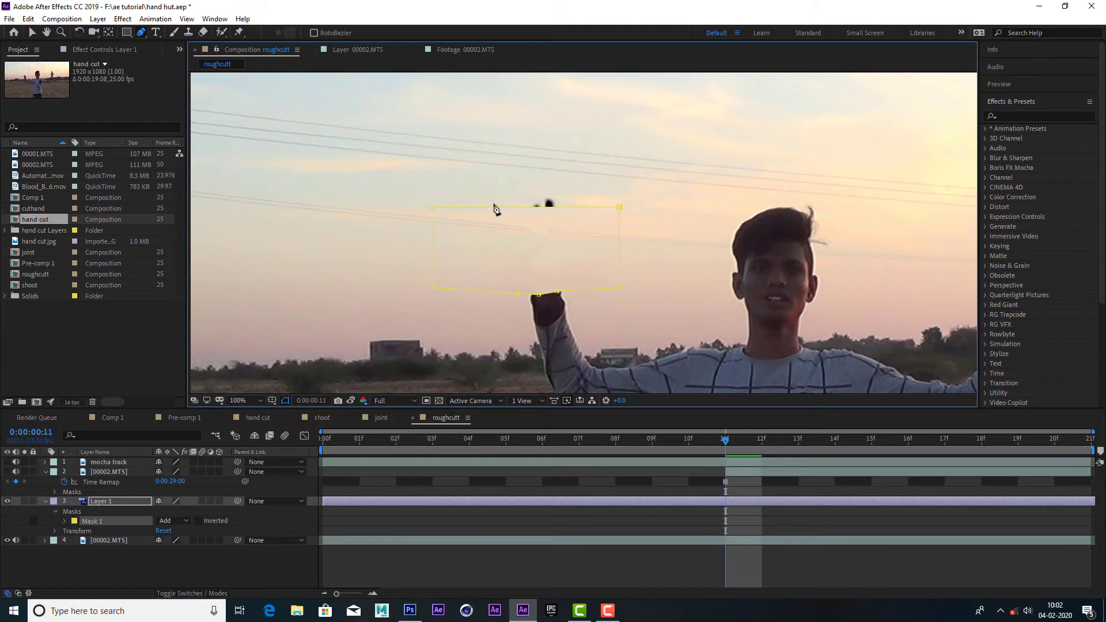
{"action": "left_click_drag", "start_coordinate": [495, 207], "coordinate": [498, 188]}
{"action": "left_click_drag", "start_coordinate": [620, 207], "coordinate": [624, 196]}
- Set the Mask Feather of Layer 1's mask to 10 pixels
{"action": "left_click", "coordinate": [65, 521]}
{"action": "left_click", "coordinate": [111, 540]}
{"action": "key", "text": "v"}
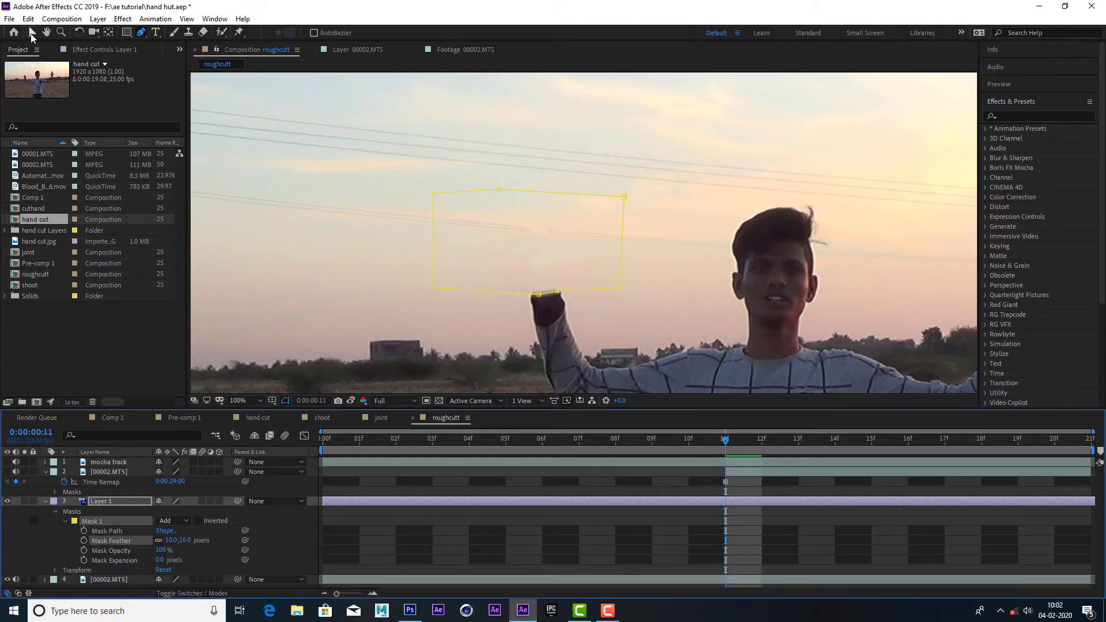
{"action": "scroll", "coordinate": [954, 197], "scroll_direction": "down", "scroll_amount": 2}
{"action": "left_click", "coordinate": [954, 195]}
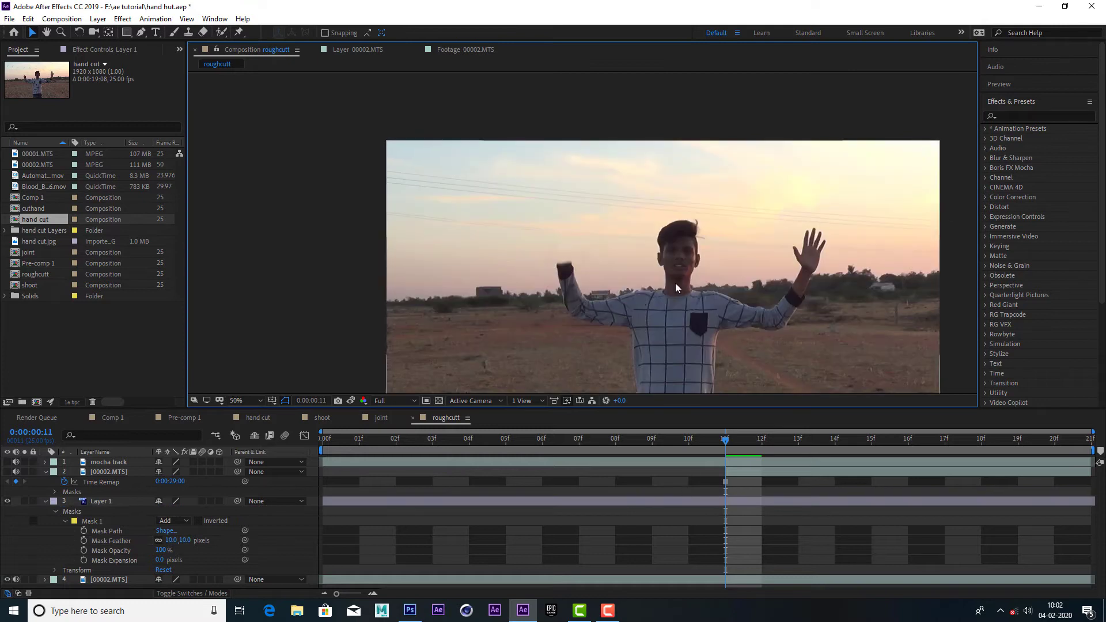
- Examine the masked sky patch over the removed hand and scrub back to 0:00:00:09
{"action": "scroll", "coordinate": [675, 283], "scroll_direction": "up", "scroll_amount": 2}
{"action": "left_click", "coordinate": [588, 209]}
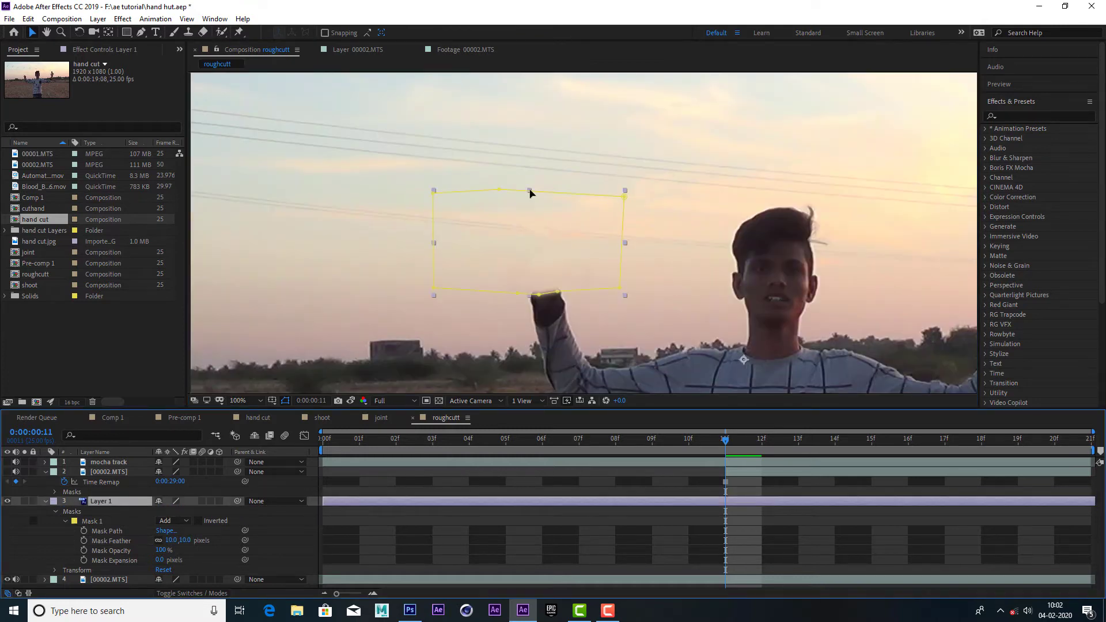
{"action": "left_click_drag", "start_coordinate": [530, 193], "coordinate": [537, 210]}
{"action": "left_click", "coordinate": [587, 218]}
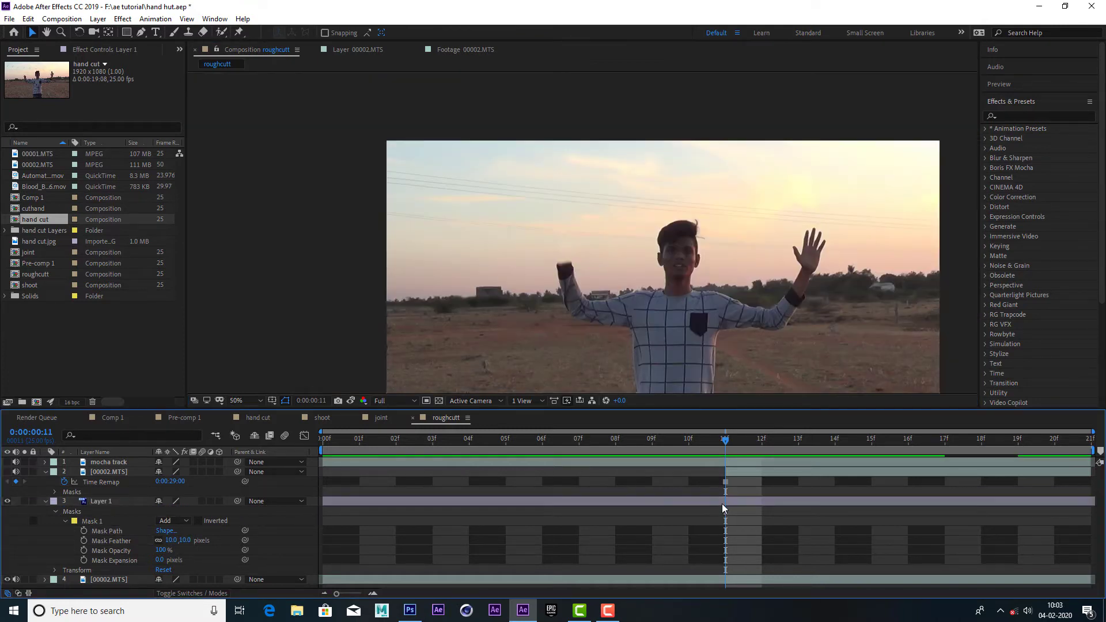
{"action": "left_click_drag", "start_coordinate": [722, 503], "coordinate": [659, 505]}
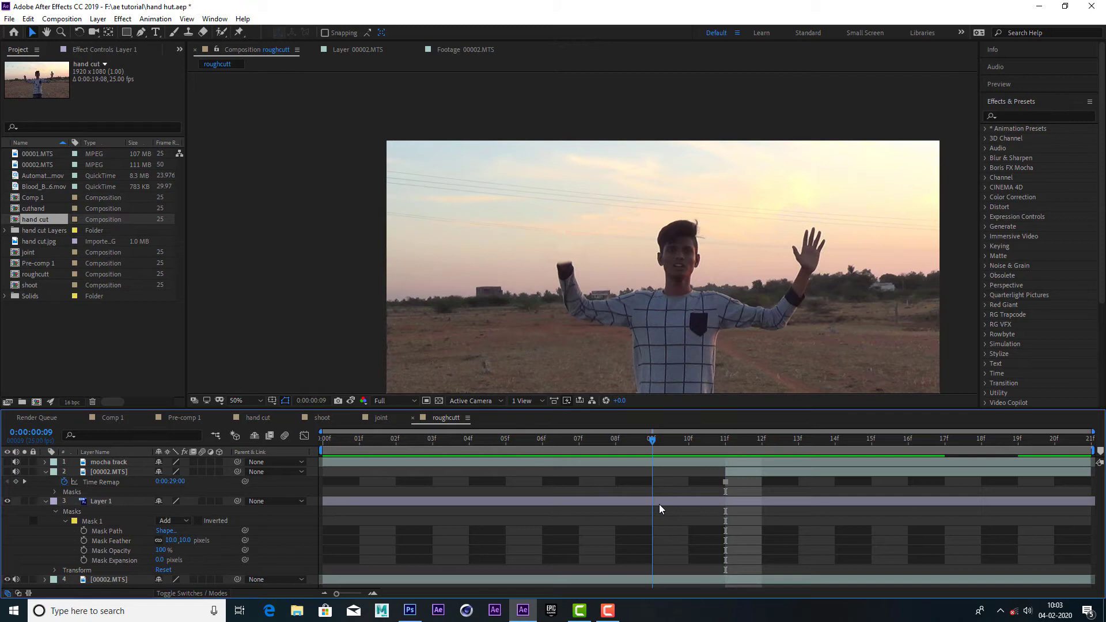
- Pre-compose Layer 1 together with the full-length 00002.MTS layer into a new composition named rught2
{"action": "left_click", "coordinate": [102, 502]}
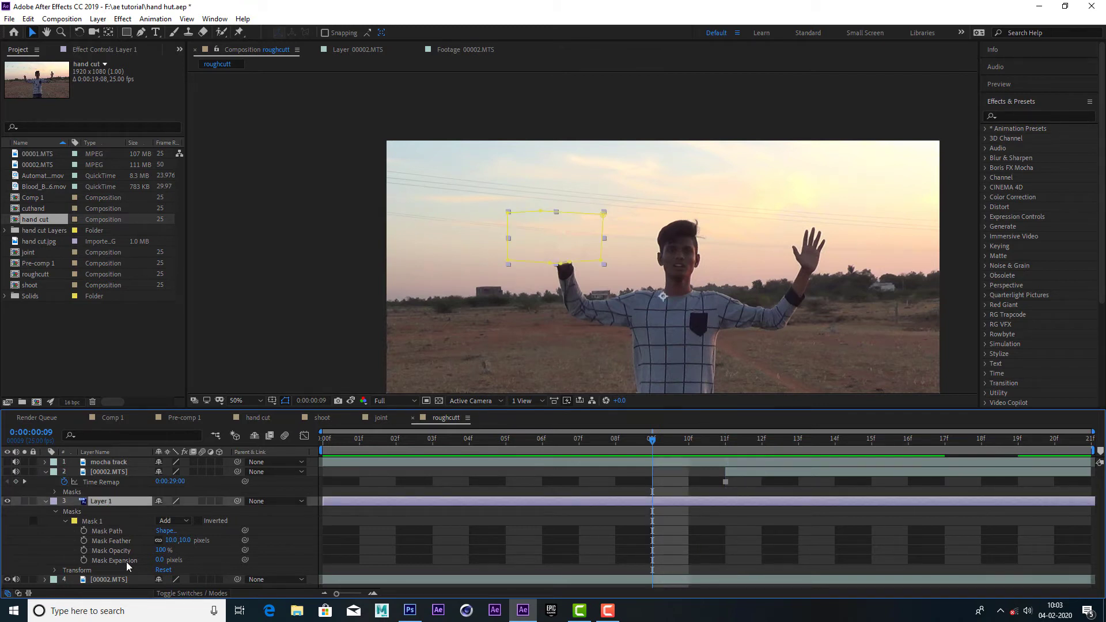
{"action": "left_click", "coordinate": [125, 579]}
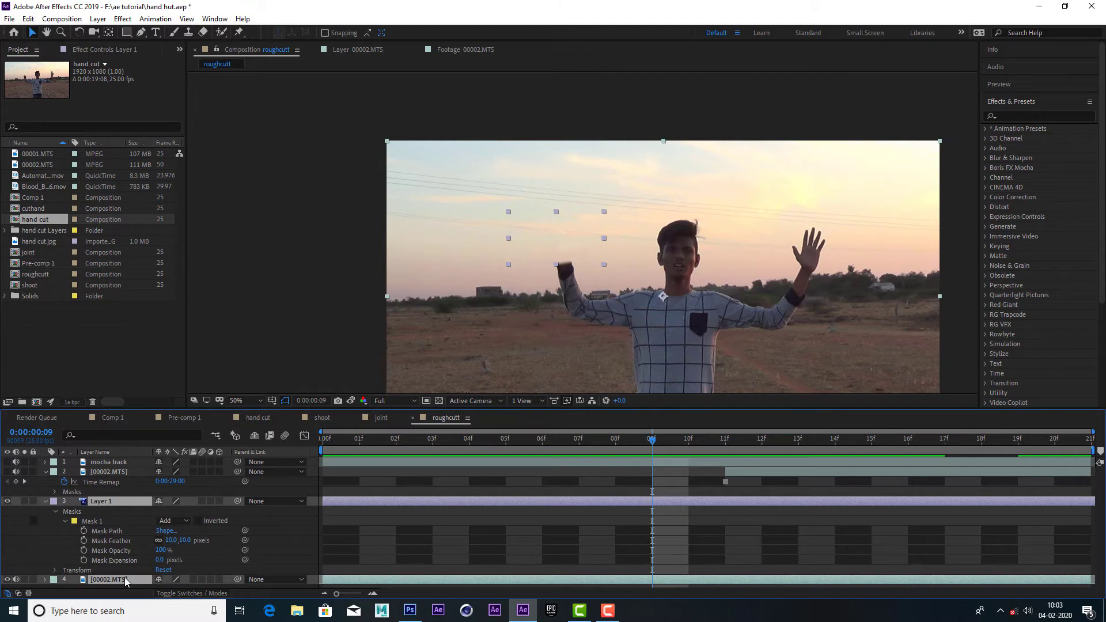
{"action": "right_click", "coordinate": [124, 578]}
{"action": "left_click", "coordinate": [158, 525]}
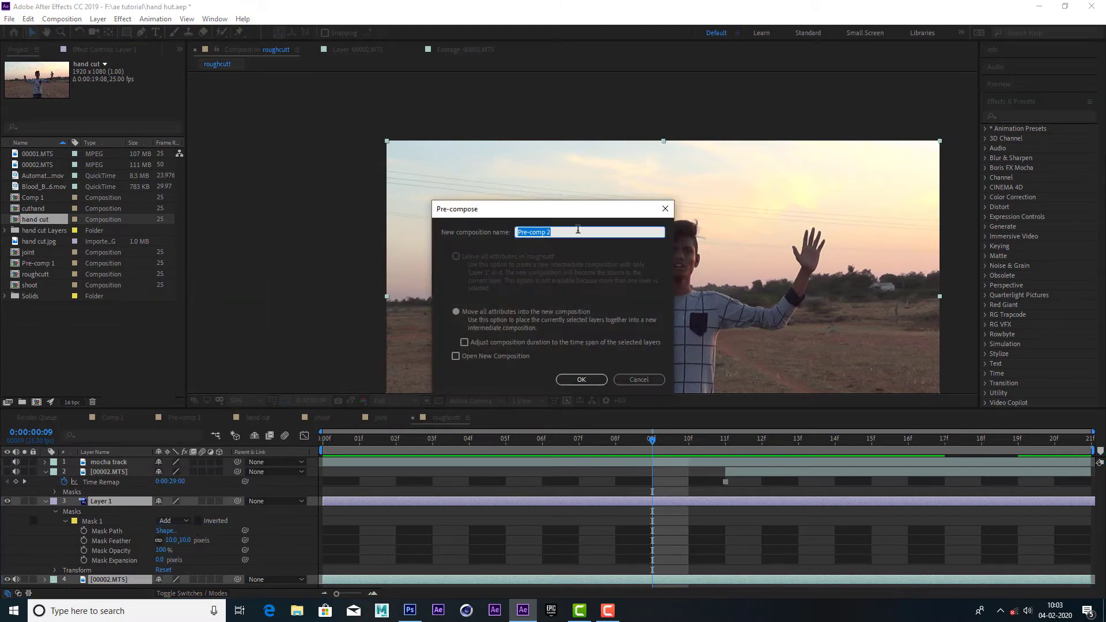
{"action": "type", "text": "rugh2"}
{"action": "key", "text": "Return"}
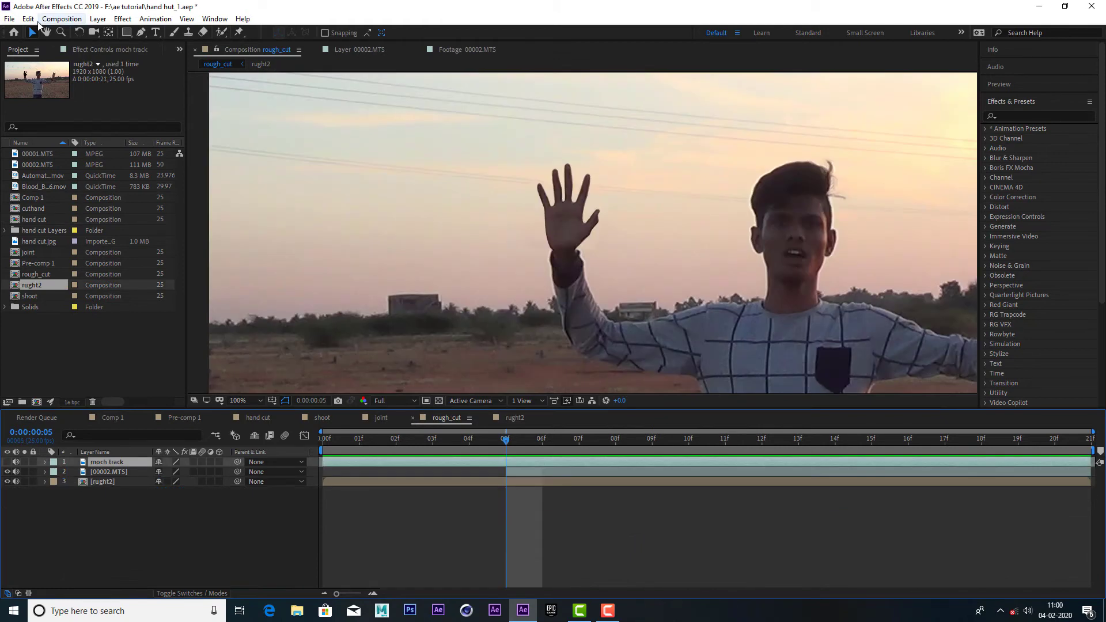
- Duplicate the moch track layer and make the original copy beneath it visible
{"action": "left_click", "coordinate": [28, 19]}
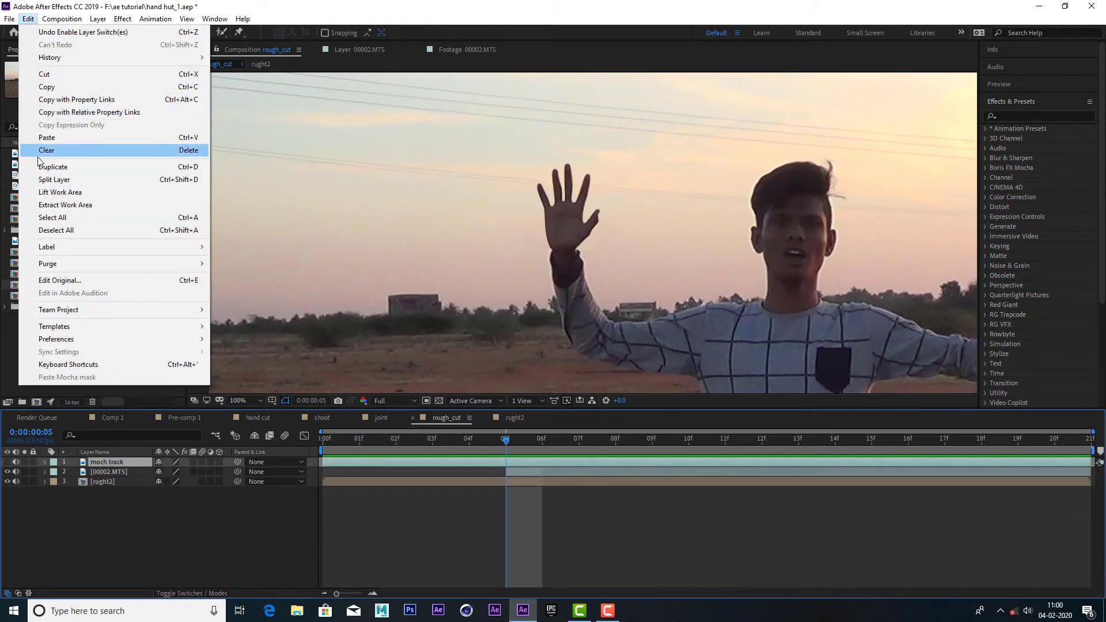
{"action": "left_click", "coordinate": [89, 179]}
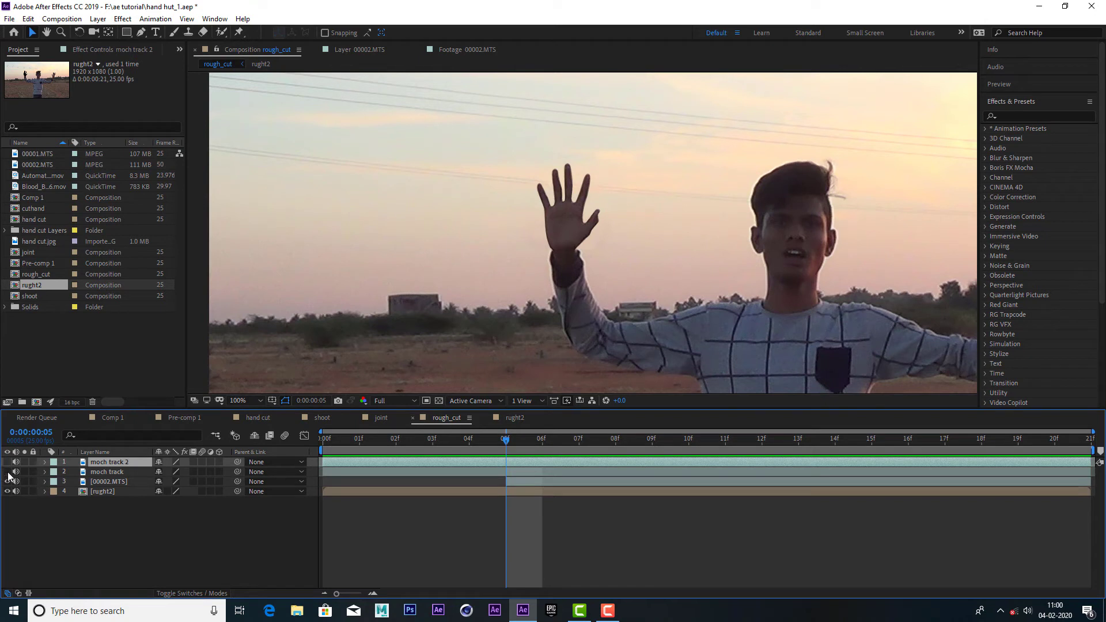
{"action": "left_click", "coordinate": [102, 472]}
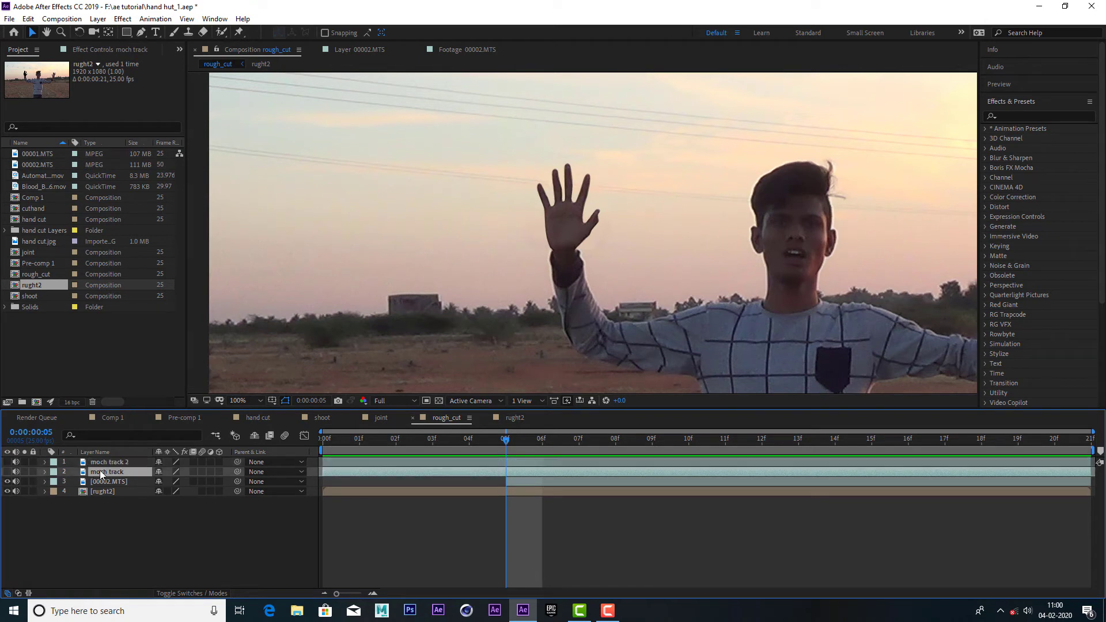
{"action": "left_click", "coordinate": [6, 472]}
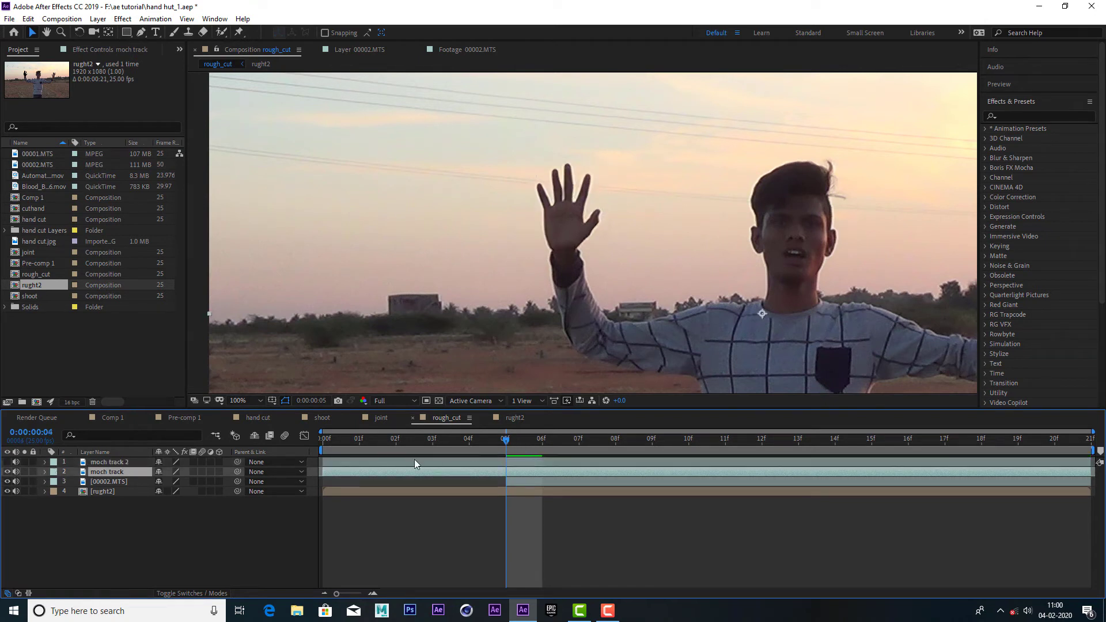
- Split the visible moch track layer at 0:00:00:05 and delete the portion after the split
{"action": "left_click_drag", "start_coordinate": [414, 459], "coordinate": [500, 462]}
{"action": "left_click", "coordinate": [27, 18]}
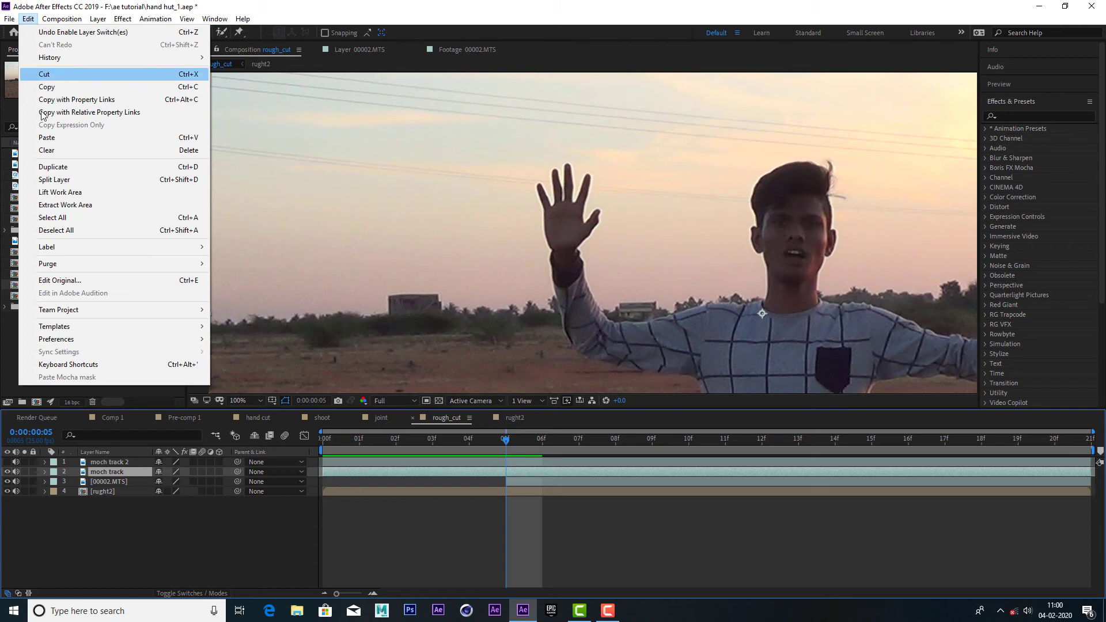
{"action": "left_click", "coordinate": [84, 179]}
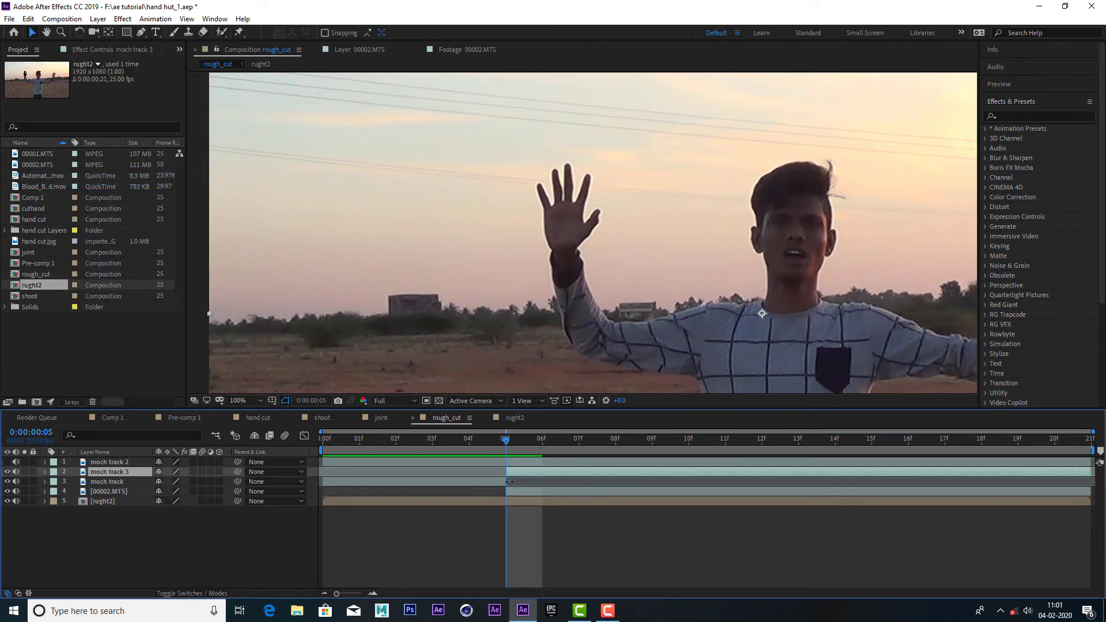
{"action": "key", "text": "Delete"}
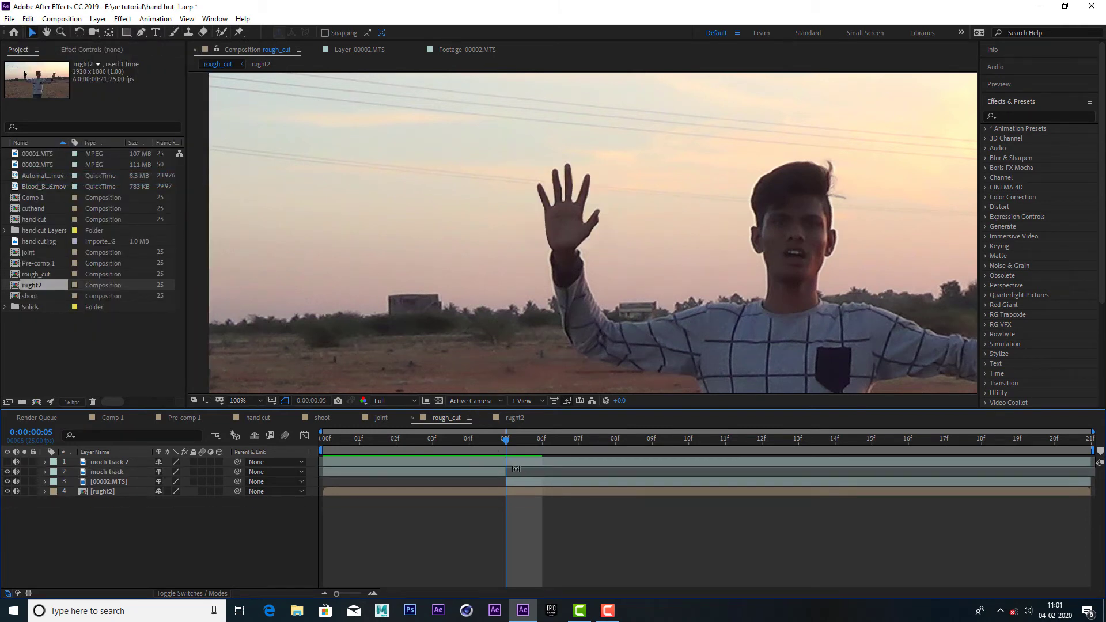
{"action": "mouse_move", "coordinate": [494, 441]}
{"action": "left_mouse_down"}
{"action": "mouse_move", "coordinate": [374, 460]}
{"action": "mouse_move", "coordinate": [555, 447]}
{"action": "mouse_move", "coordinate": [503, 451]}
{"action": "left_mouse_up"}
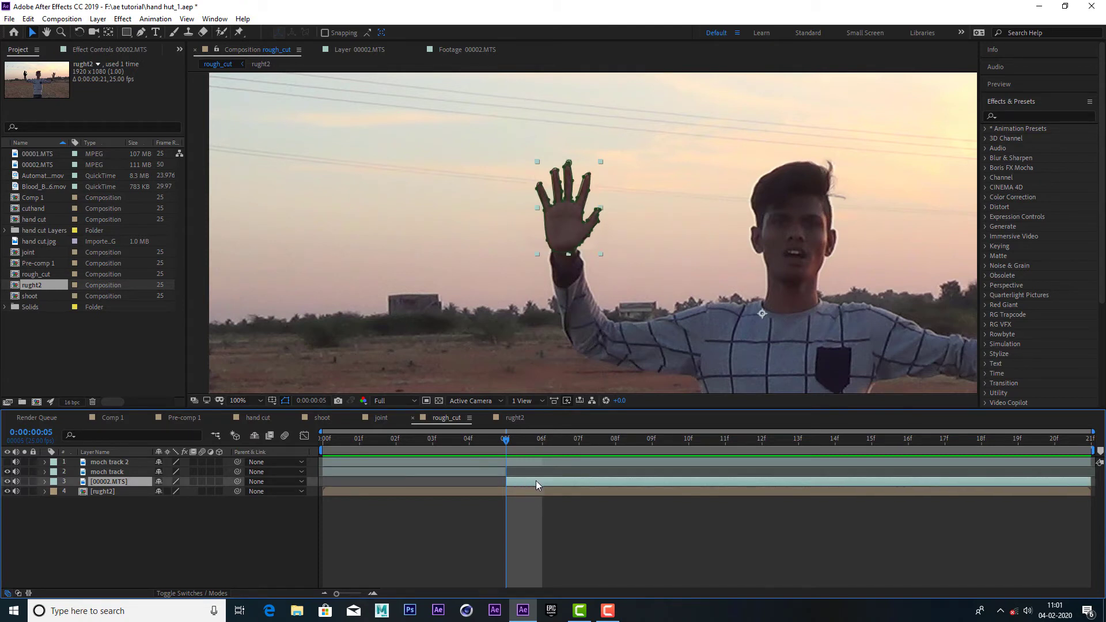
- Make the frozen 00002.MTS hand layer 3D and move its anchor point onto the palm
{"action": "left_click", "coordinate": [219, 481]}
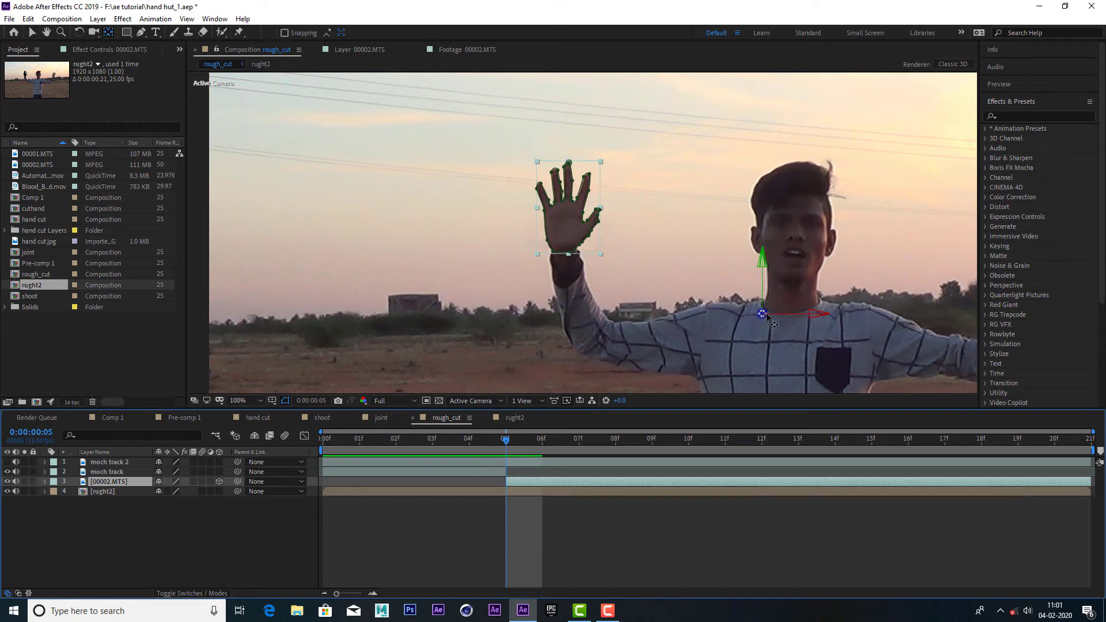
{"action": "left_click_drag", "start_coordinate": [768, 317], "coordinate": [654, 279]}
- Keyframe the frozen hand's Position from 0:00:00:05, moving it up and away from the wrist to 535, 280 at 0:00:00:13
{"action": "key", "text": "space"}
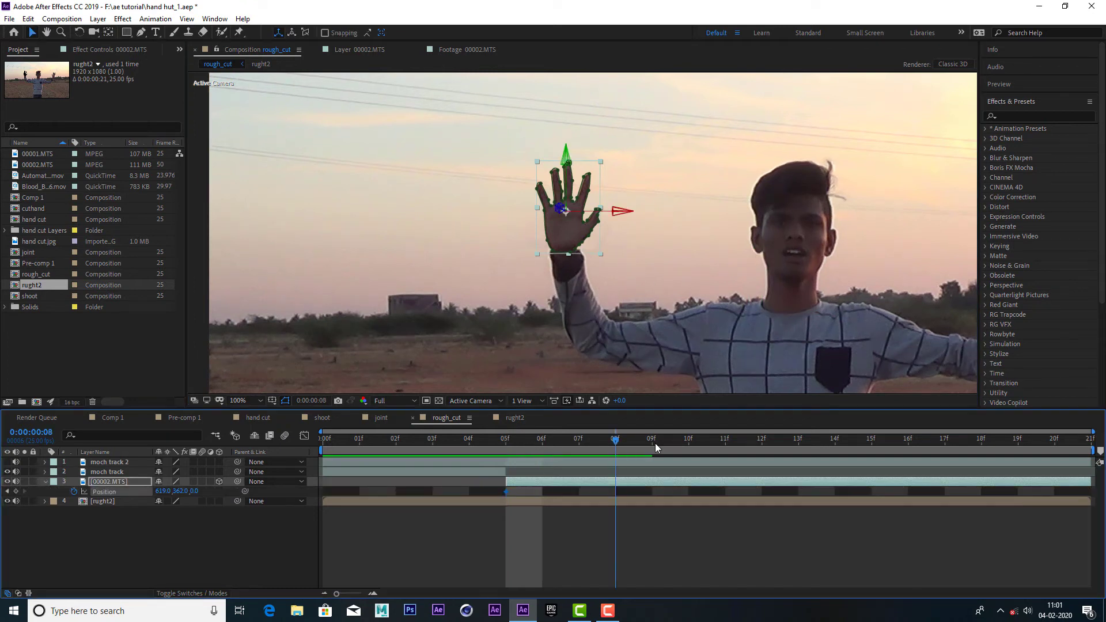
{"action": "key", "text": "space"}
{"action": "scroll", "coordinate": [641, 202], "scroll_direction": "down", "scroll_amount": 1}
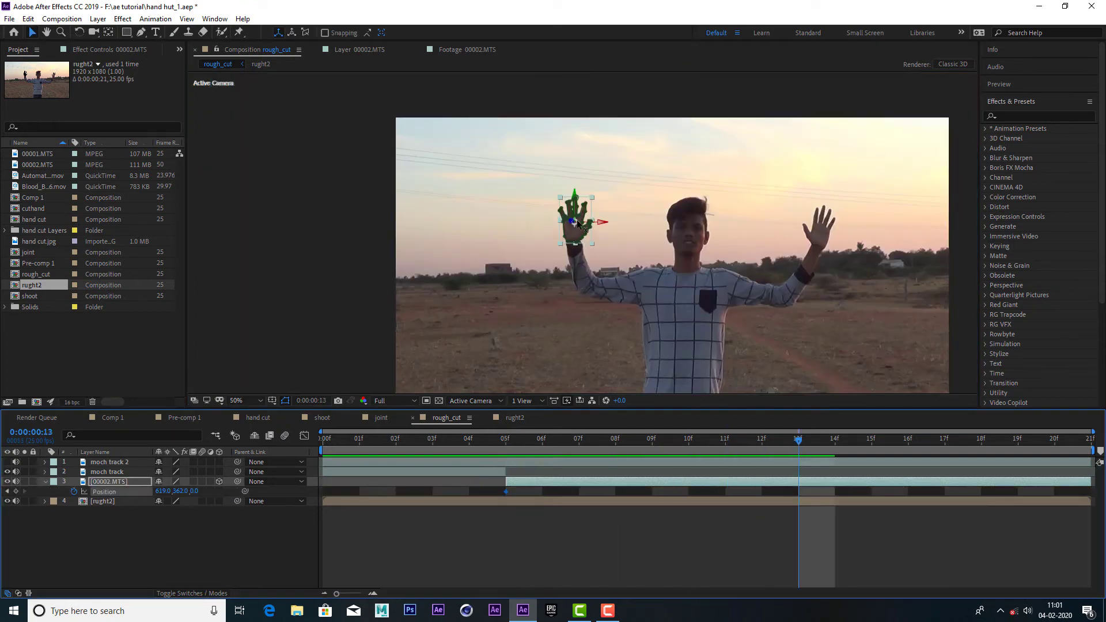
{"action": "left_click_drag", "start_coordinate": [598, 223], "coordinate": [520, 172]}
- Add a Position keyframe at 0:00:00:20 that drops the severed hand down towards the ground
{"action": "left_click_drag", "start_coordinate": [799, 440], "coordinate": [1094, 443]}
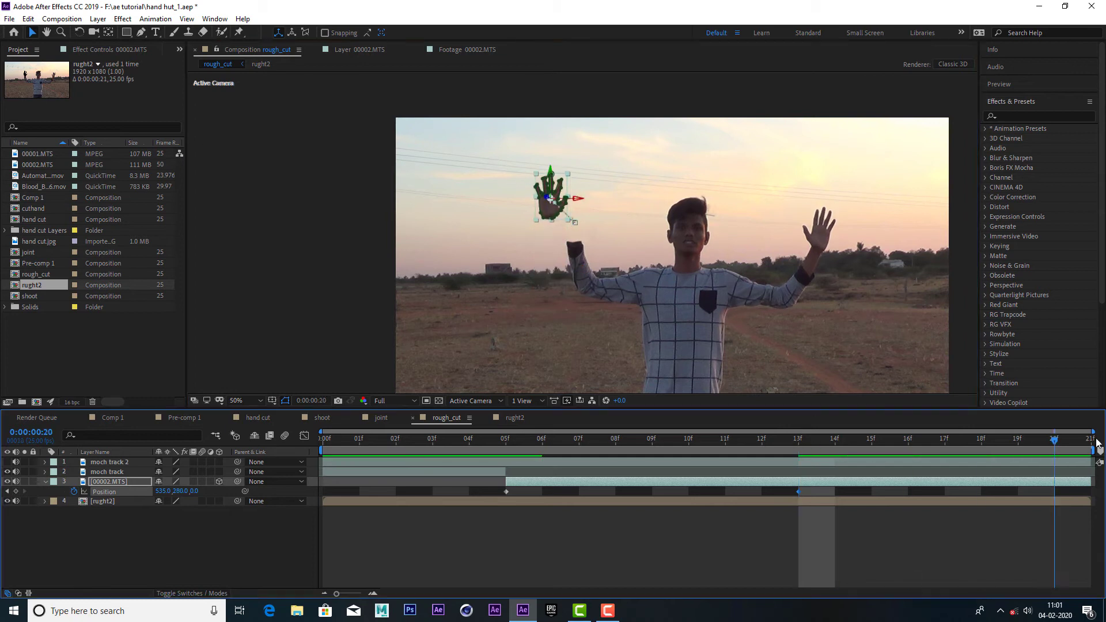
{"action": "left_click", "coordinate": [550, 228]}
{"action": "left_click_drag", "start_coordinate": [192, 491], "coordinate": [881, 470]}
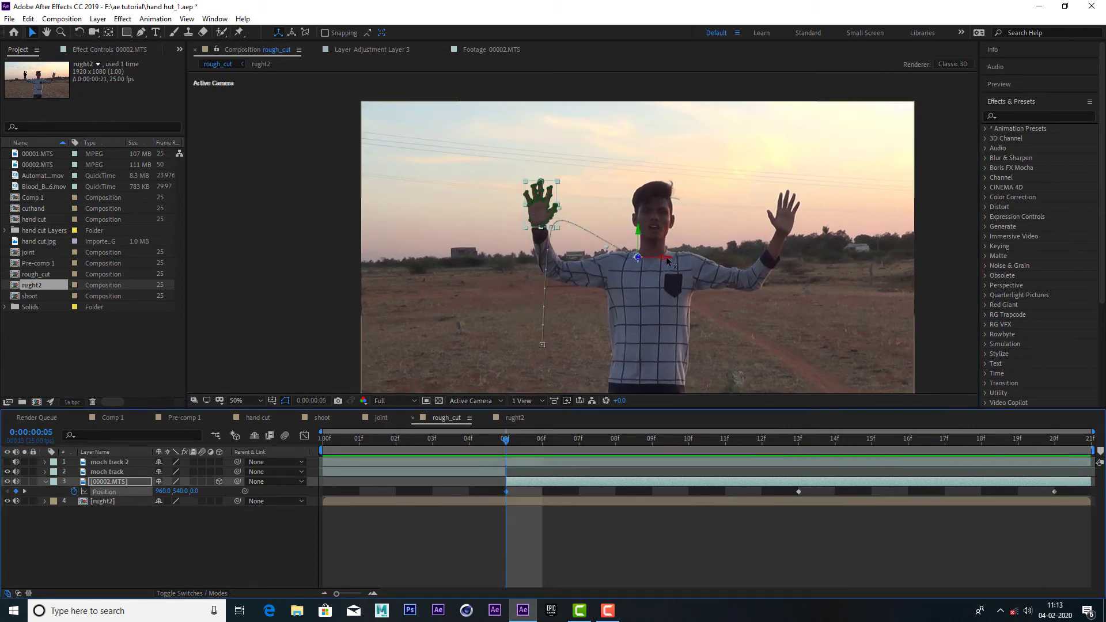
- Shift the frozen hand's Position keyframe at 0:00:00:05 sideways to 944, 540 and check its flight to 0:00:00:20
{"action": "left_click", "coordinate": [662, 261]}
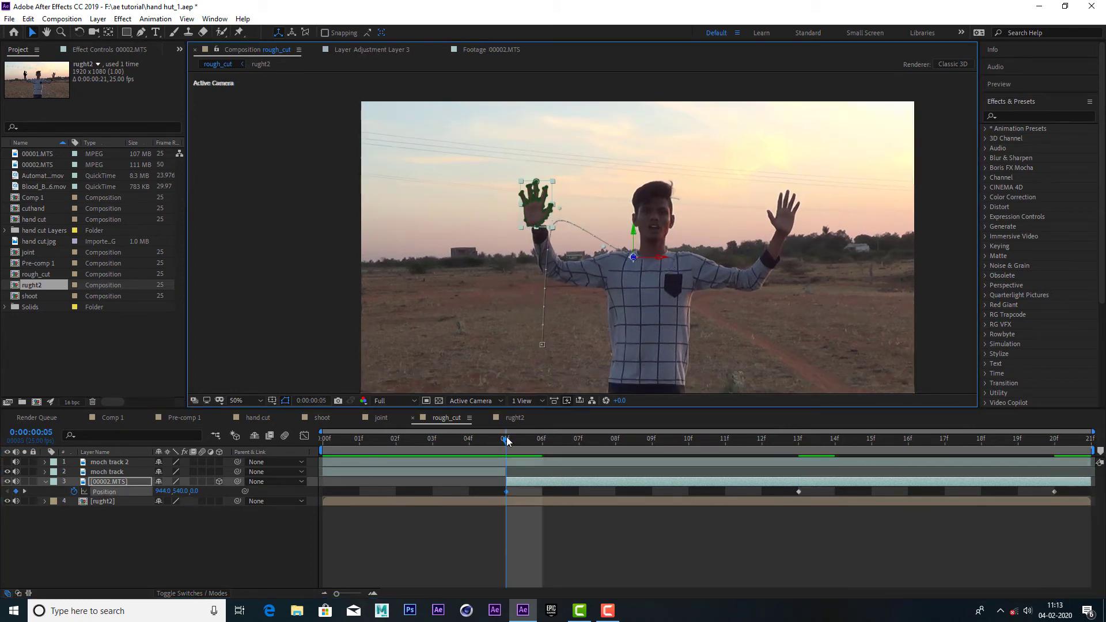
{"action": "left_click_drag", "start_coordinate": [507, 441], "coordinate": [1058, 461]}
{"action": "left_click", "coordinate": [582, 229]}
{"action": "left_click", "coordinate": [846, 528]}
- Reveal the 00002.MTS hand layer's Transform properties and try an X Rotation of -63° at 0:00:00:20
{"action": "left_click", "coordinate": [122, 483]}
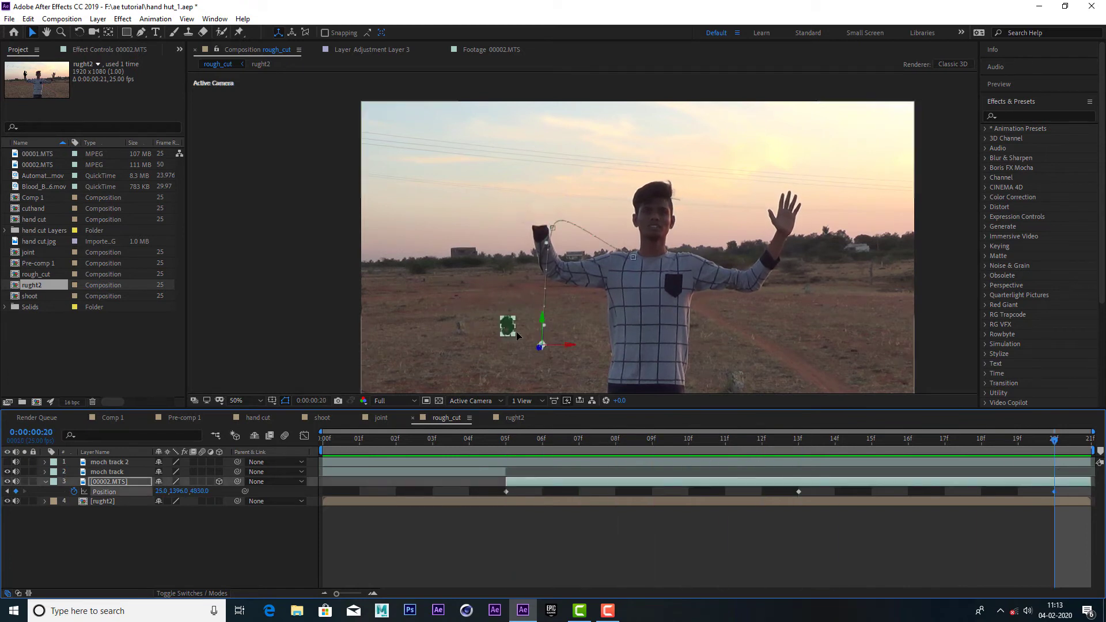
{"action": "left_click", "coordinate": [46, 483]}
{"action": "left_click", "coordinate": [47, 482]}
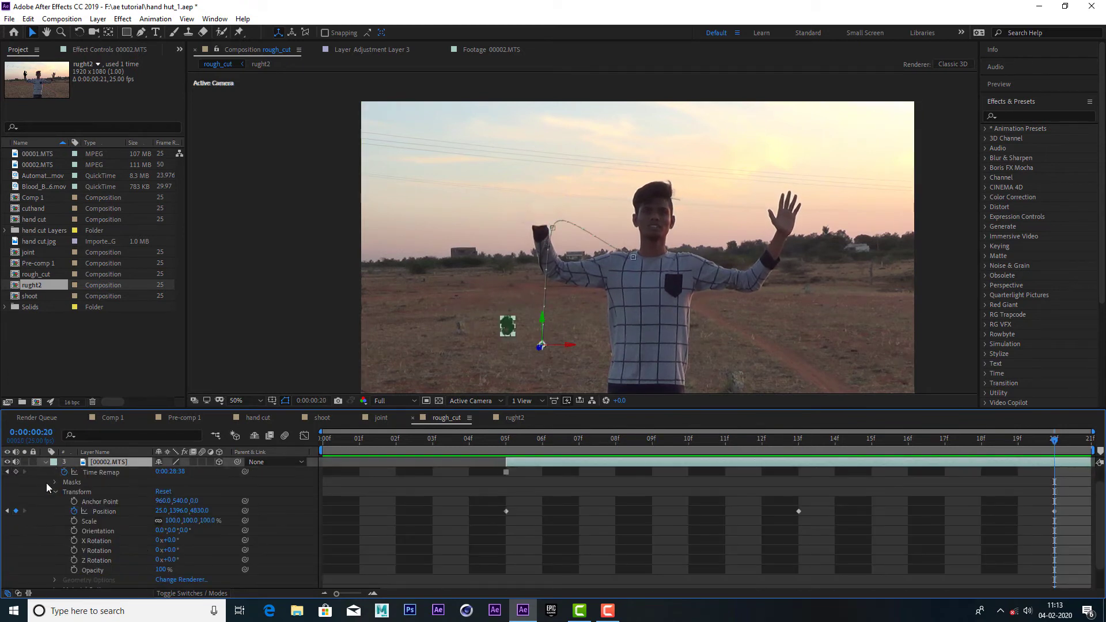
{"action": "left_click_drag", "start_coordinate": [172, 540], "coordinate": [137, 541]}
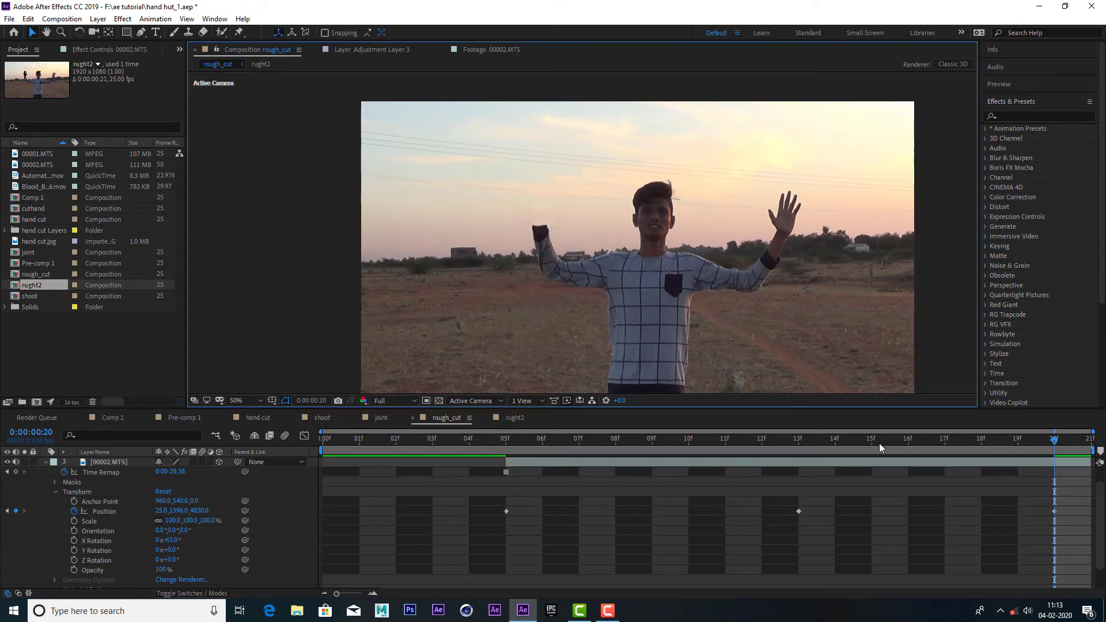
- Set the hand layer's X Rotation to 0° at 0:00:00:05 and start keyframing it there
{"action": "left_click_drag", "start_coordinate": [880, 445], "coordinate": [509, 480]}
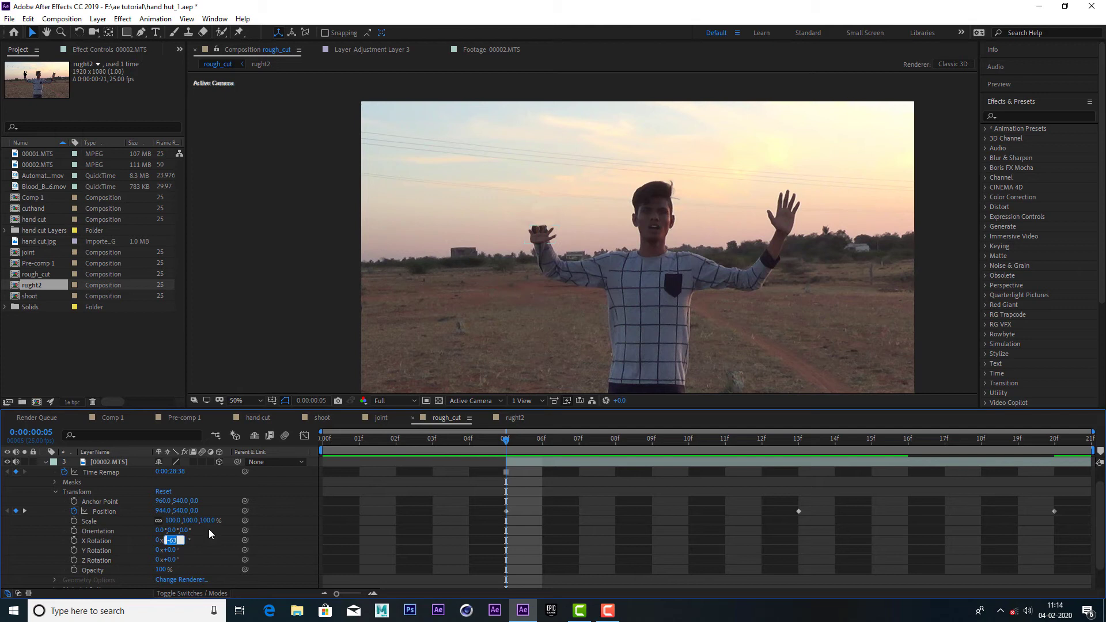
{"action": "type", "text": "0"}
{"action": "key", "text": "Return"}
{"action": "left_click", "coordinate": [74, 540]}
- Keyframe the hand's X Rotation at 0° at 0:00:00:13 and at -70° at 0:00:00:20
{"action": "left_click_drag", "start_coordinate": [501, 448], "coordinate": [804, 502]}
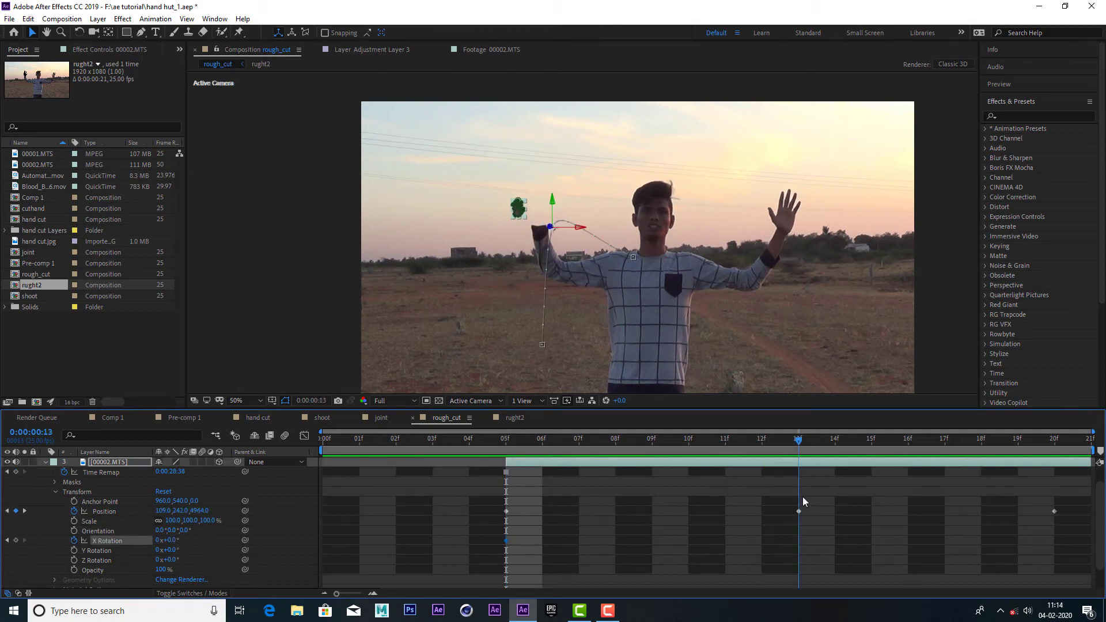
{"action": "left_click_drag", "start_coordinate": [824, 441], "coordinate": [1054, 442]}
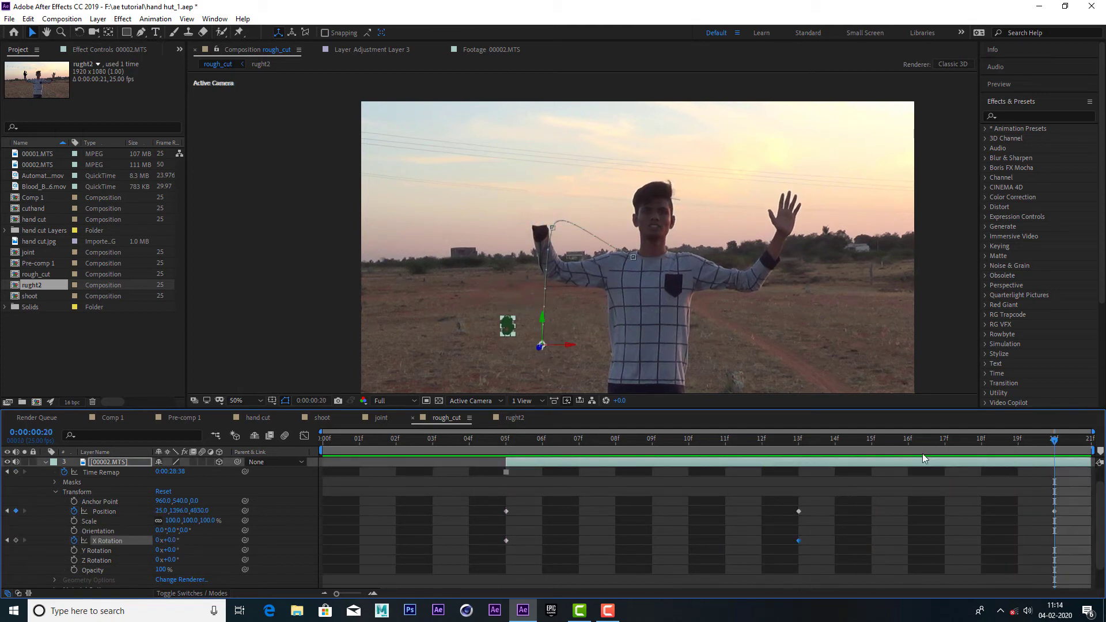
{"action": "left_click_drag", "start_coordinate": [172, 540], "coordinate": [132, 540]}
{"action": "left_click", "coordinate": [506, 337]}
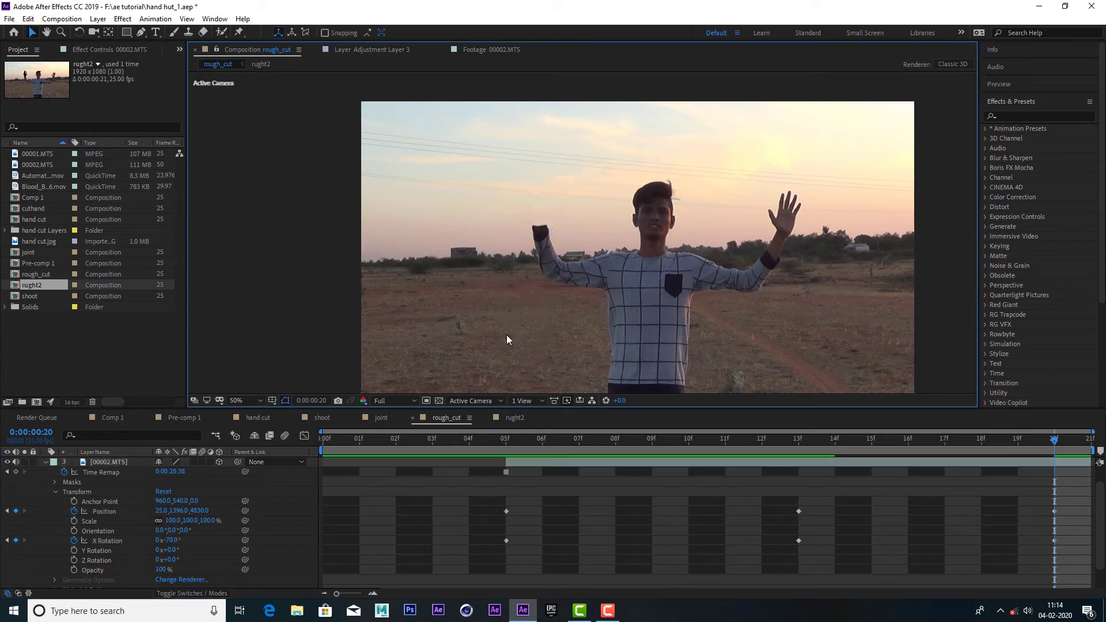
{"action": "left_click_drag", "start_coordinate": [1044, 444], "coordinate": [833, 468]}
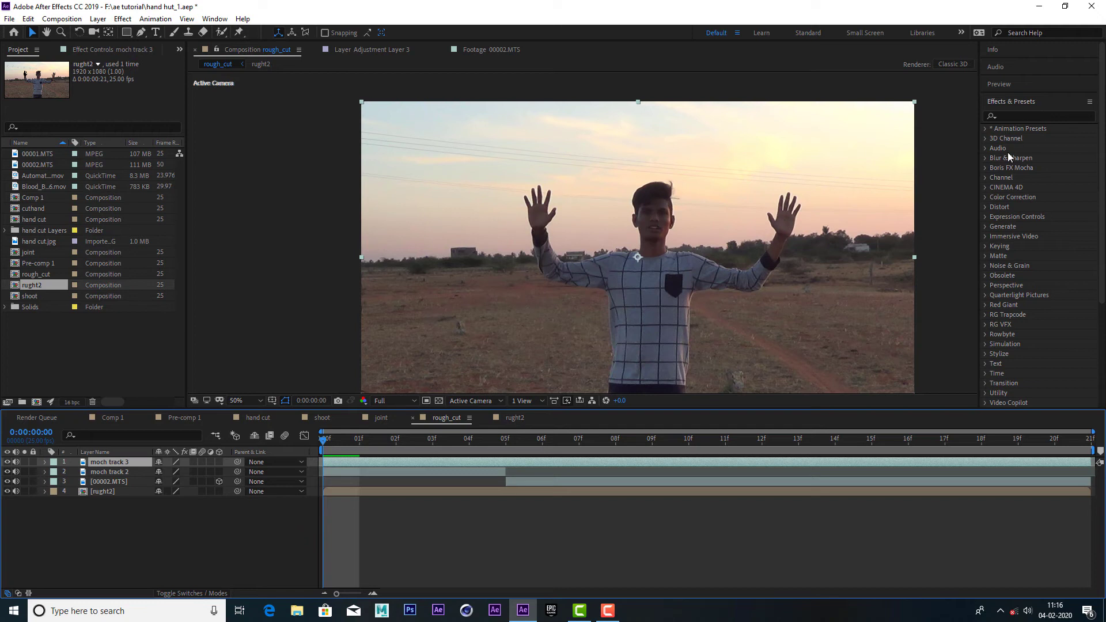
- Apply the Mocha Pro effect to the moch track 3 layer and launch the Mocha Pro plugin
{"action": "left_click", "coordinate": [987, 168]}
{"action": "left_click", "coordinate": [1025, 179]}
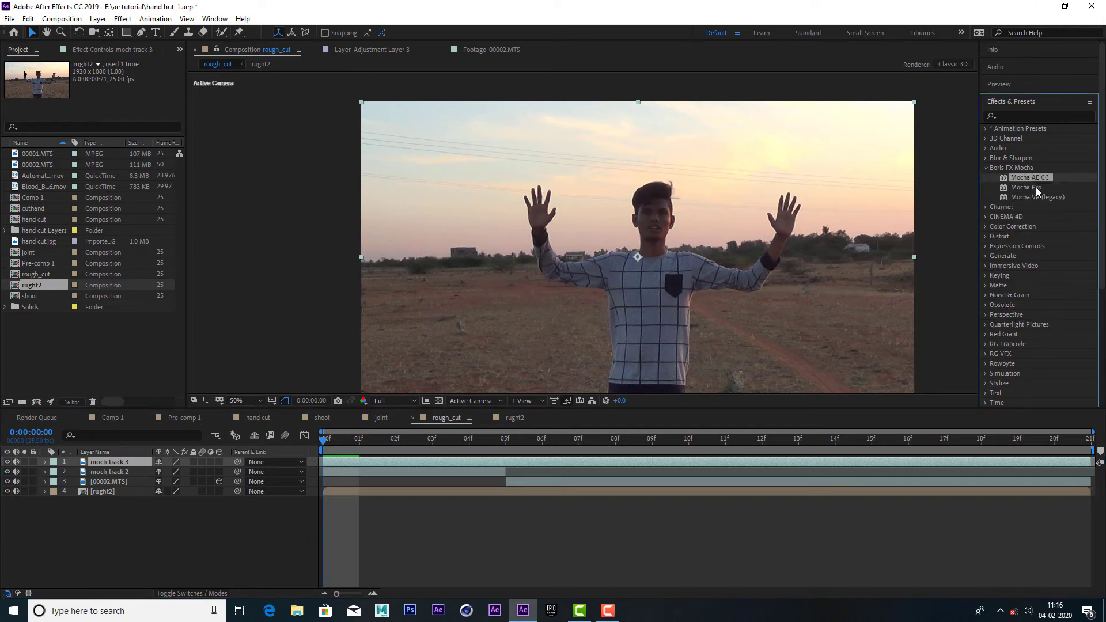
{"action": "left_click", "coordinate": [1037, 187]}
{"action": "left_click_drag", "start_coordinate": [1038, 186], "coordinate": [121, 462]}
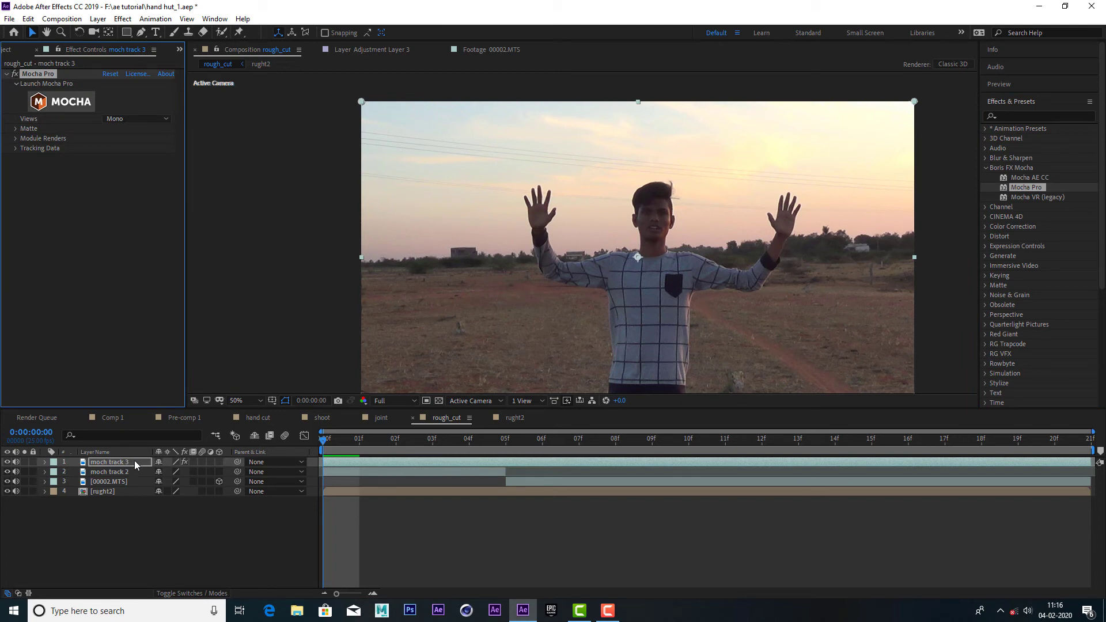
{"action": "left_click", "coordinate": [70, 104]}
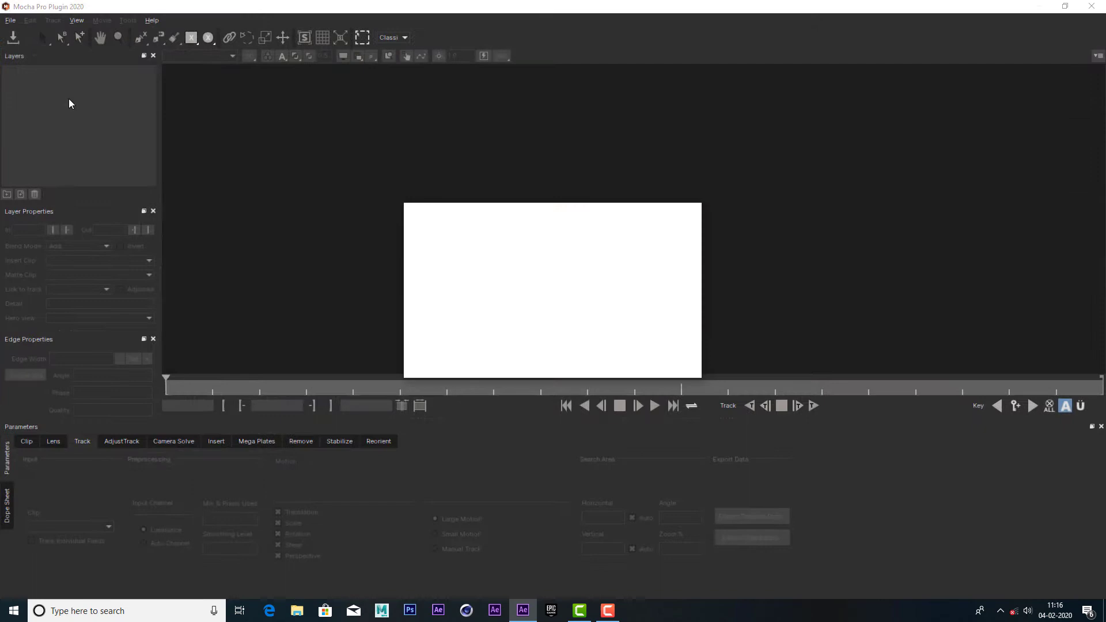
- Draw a closed X-spline around the raised arm's wrist and sleeve cuff, below the palm, at frame 714
{"action": "left_click", "coordinate": [672, 349]}
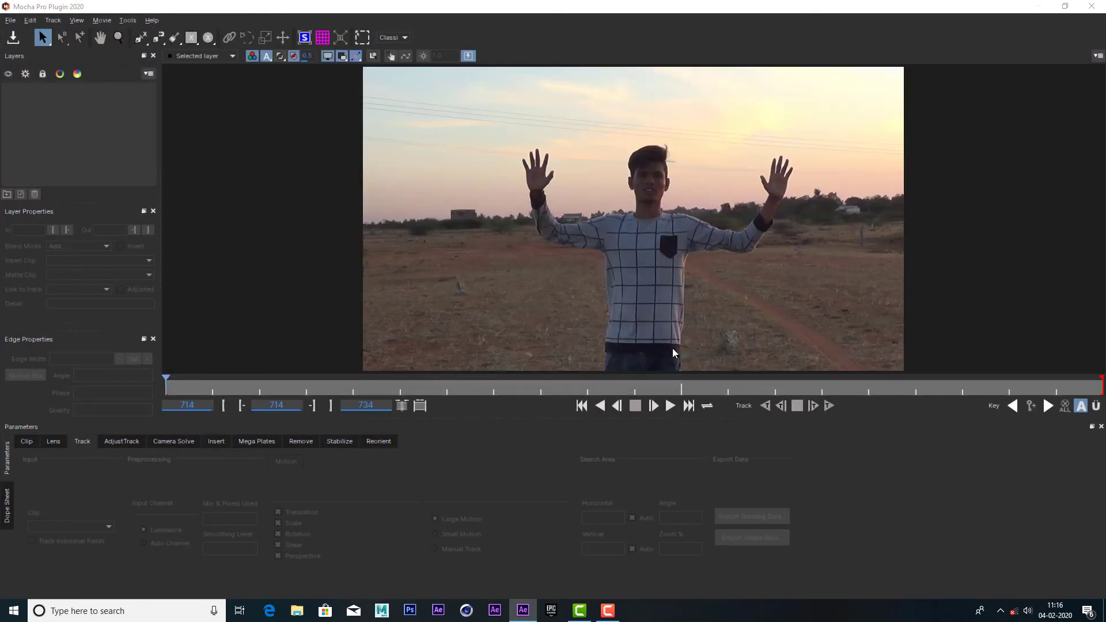
{"action": "left_click", "coordinate": [596, 390]}
{"action": "scroll", "coordinate": [536, 173], "scroll_direction": "up", "scroll_amount": 5}
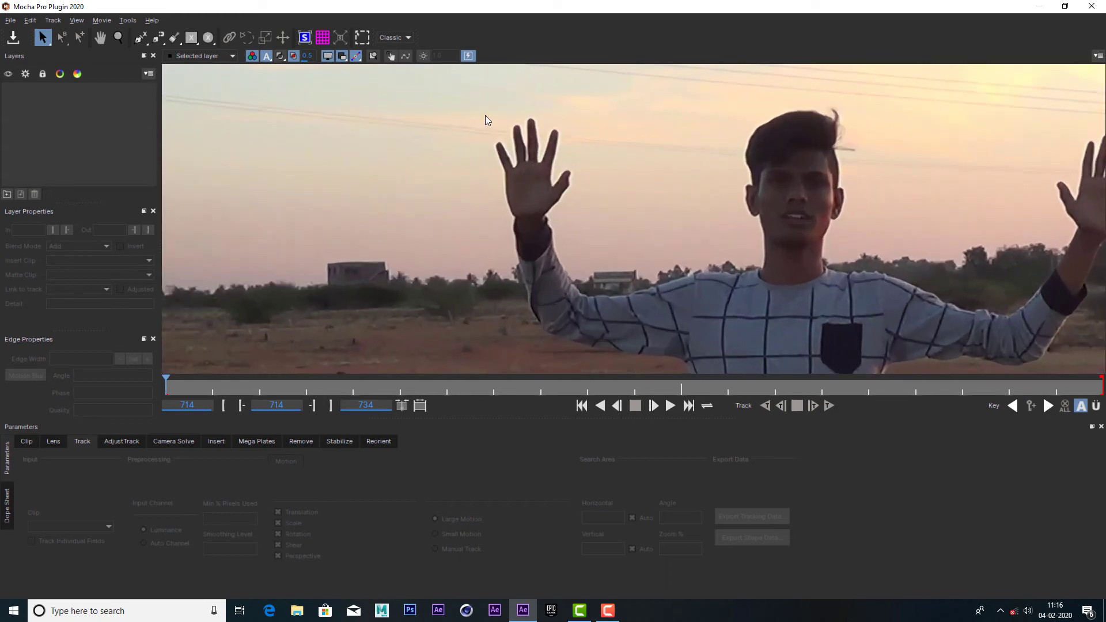
{"action": "left_click", "coordinate": [140, 36]}
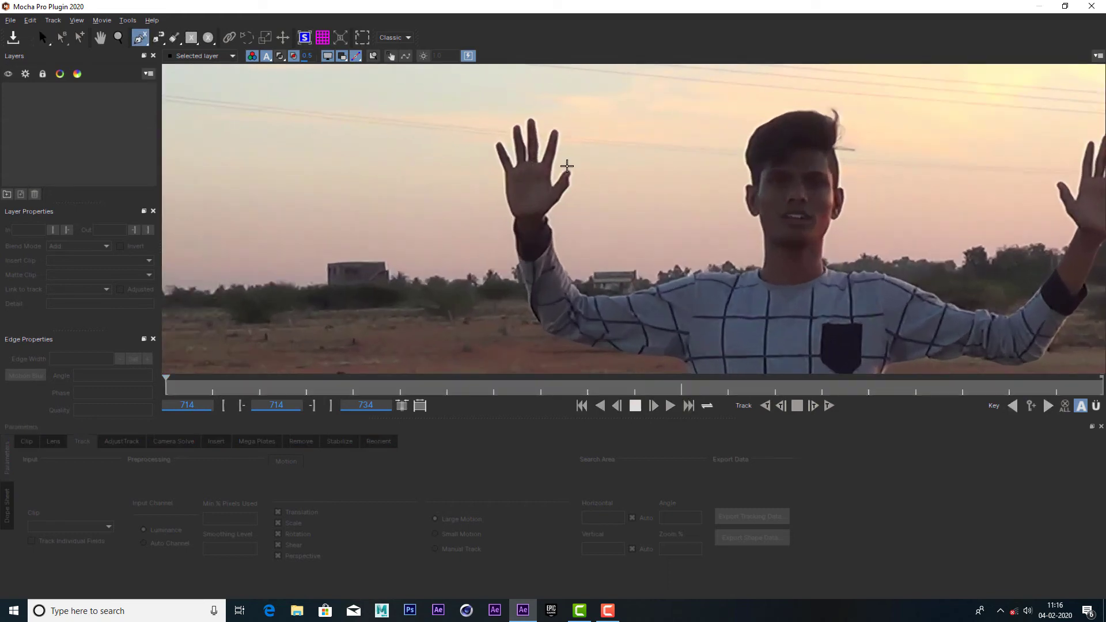
{"action": "left_click", "coordinate": [515, 216]}
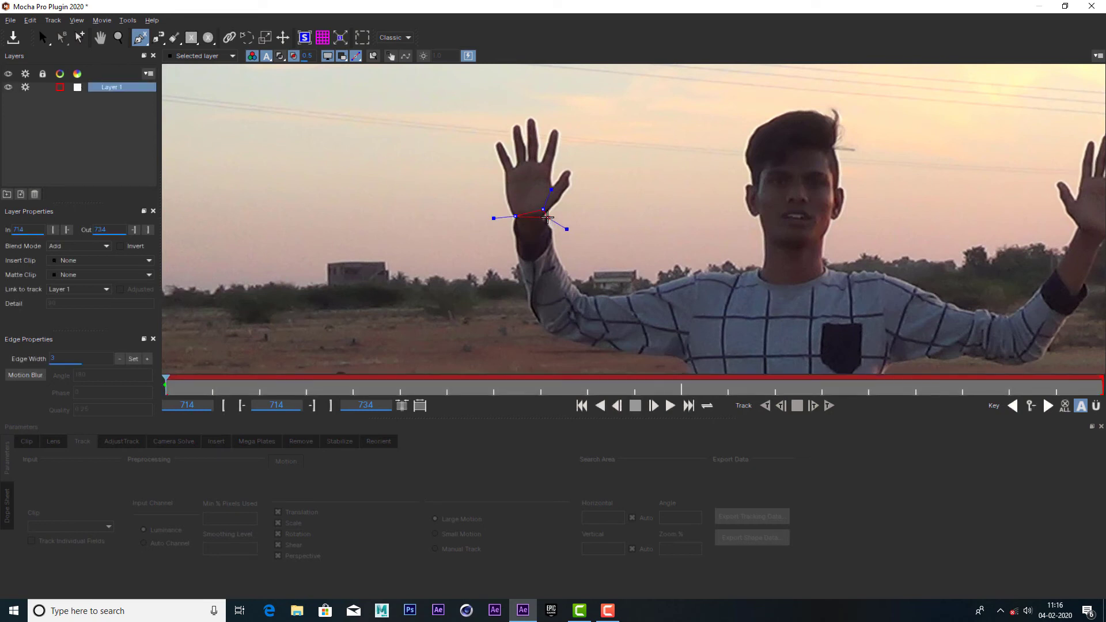
{"action": "left_click", "coordinate": [548, 217]}
{"action": "left_click", "coordinate": [562, 275]}
{"action": "left_click_drag", "start_coordinate": [517, 251], "coordinate": [512, 235]}
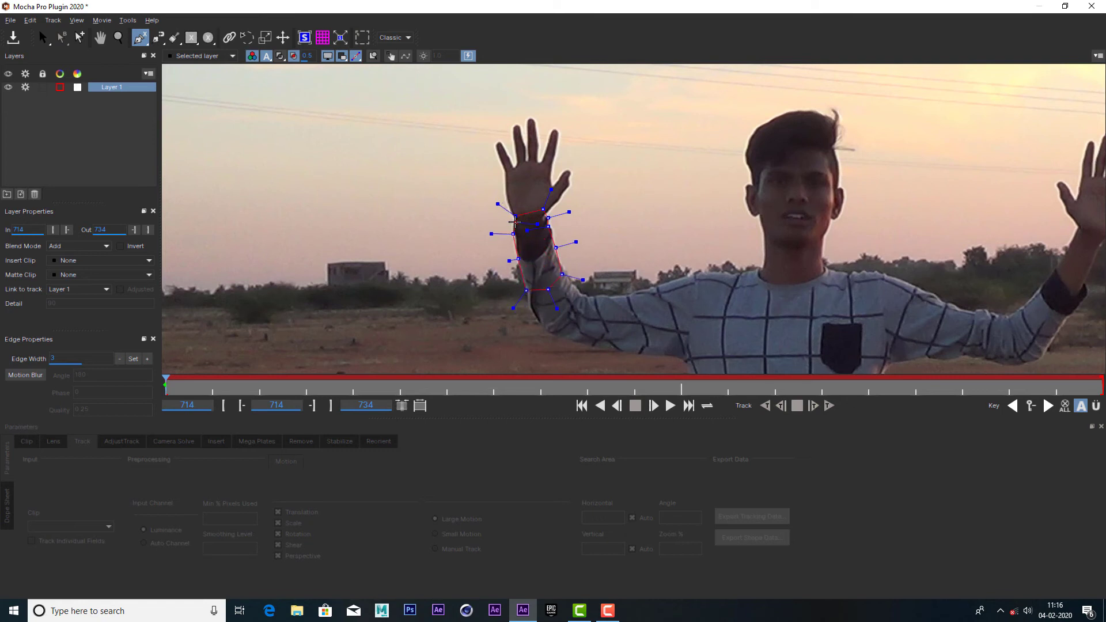
{"action": "right_click", "coordinate": [516, 223]}
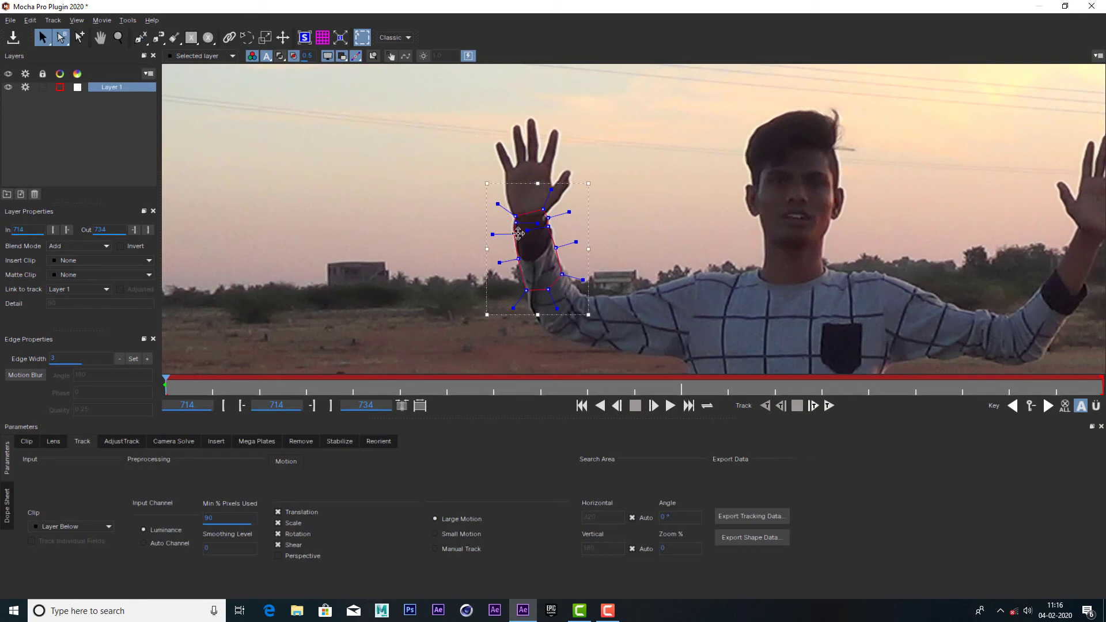
- Turn off Shear in the motion options and track the wrist shape forwards through frame 734
{"action": "left_click", "coordinate": [278, 546]}
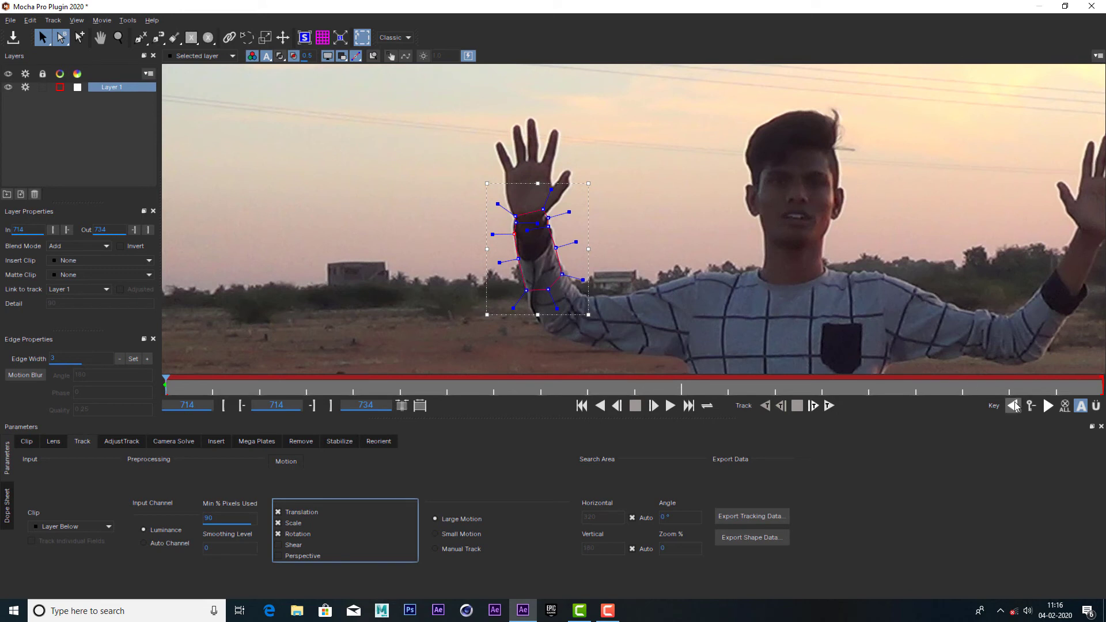
{"action": "left_click", "coordinate": [829, 406]}
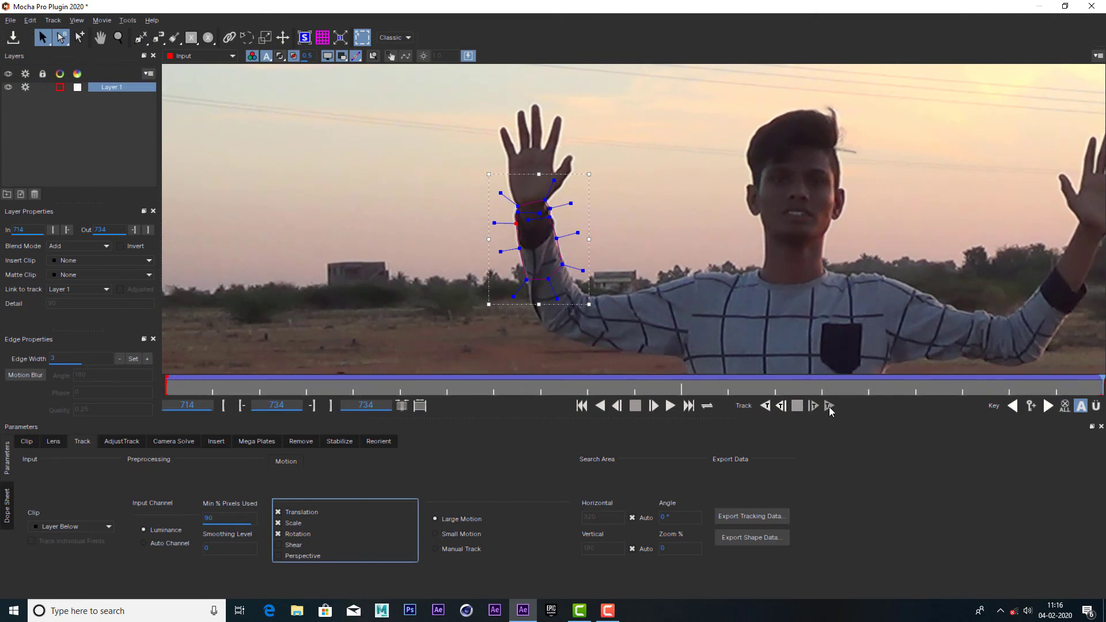
{"action": "scroll", "coordinate": [769, 183], "scroll_direction": "down", "scroll_amount": 6}
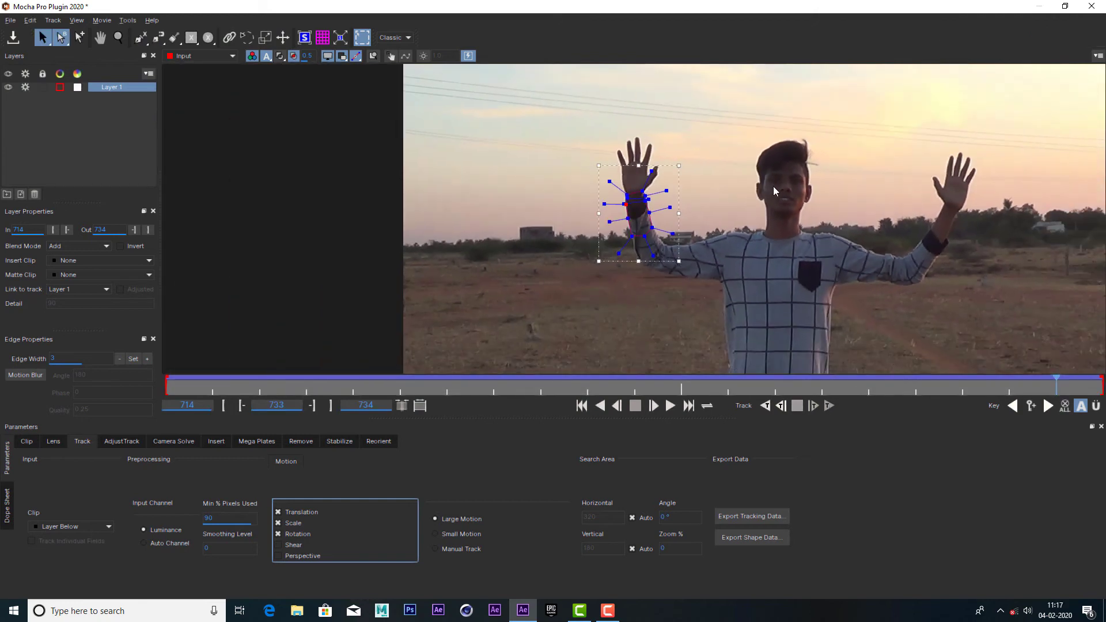
- Save the Layer 1 track, close Mocha Pro and hide the moch track 3 layer
{"action": "left_click", "coordinate": [105, 91]}
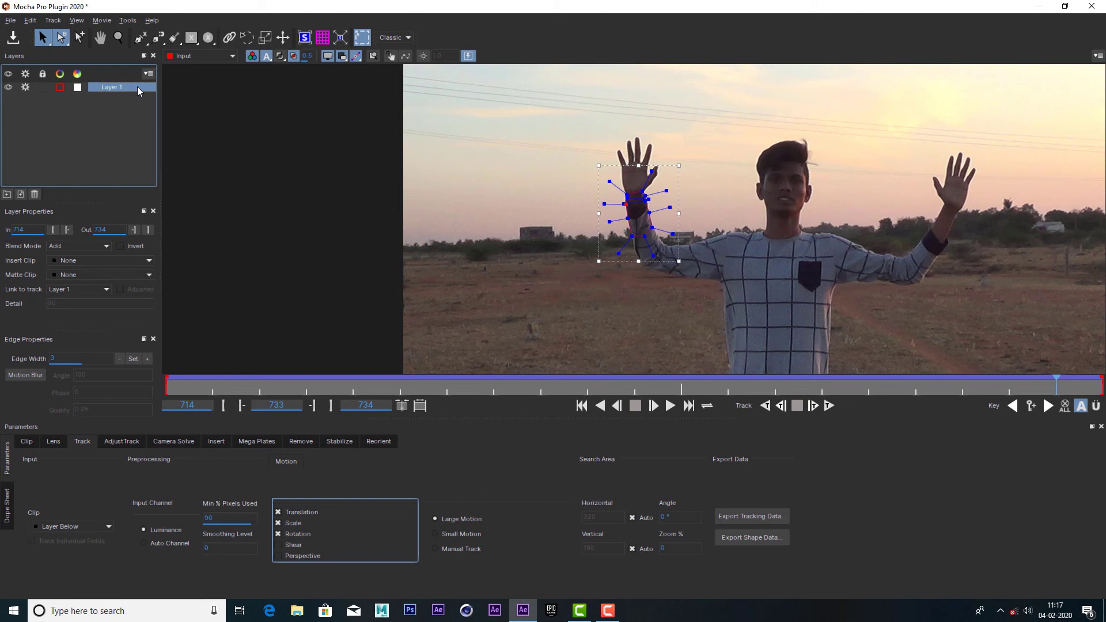
{"action": "left_click", "coordinate": [14, 38]}
{"action": "left_click", "coordinate": [1091, 6]}
{"action": "left_click", "coordinate": [8, 462]}
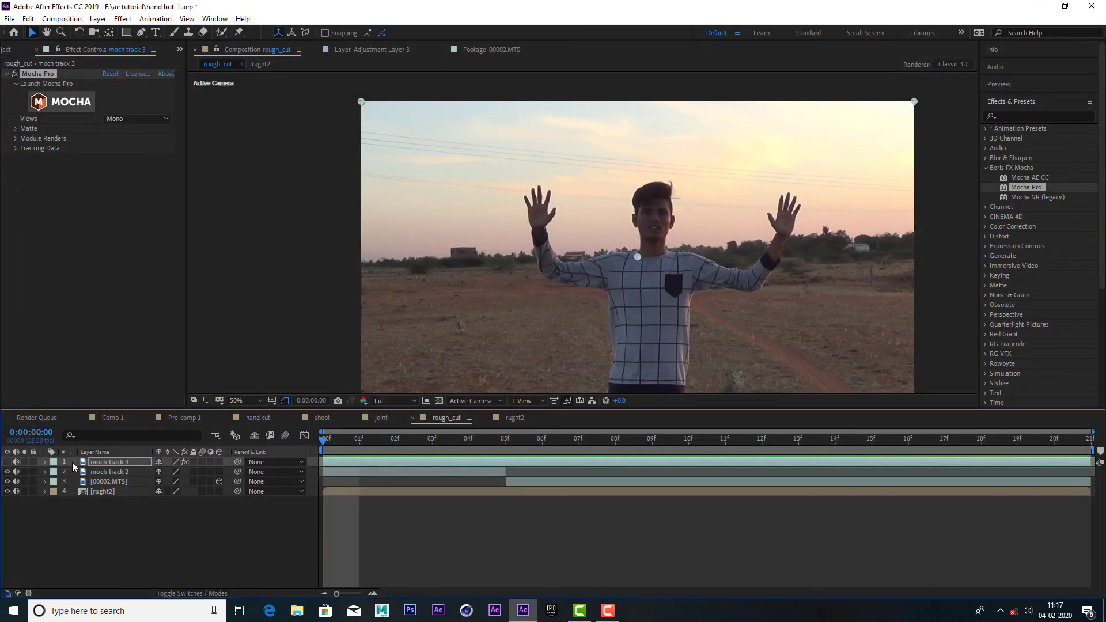
- Add a null object above moch track 3 in the rough_cut composition
{"action": "left_click", "coordinate": [102, 463]}
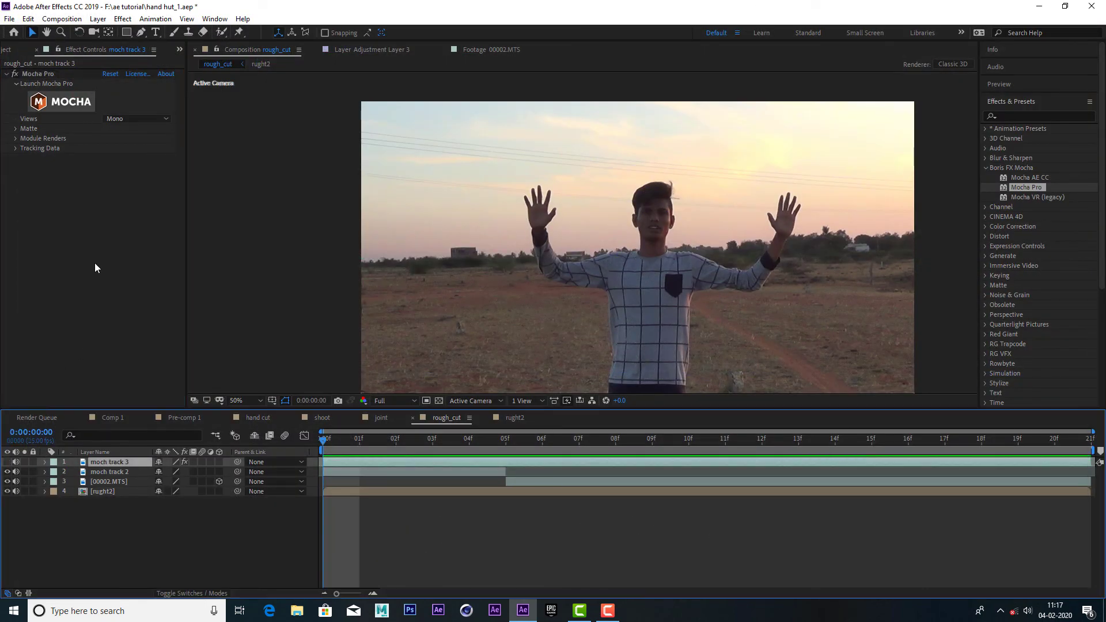
{"action": "left_click", "coordinate": [98, 18]}
{"action": "mouse_move", "coordinate": [141, 33]}
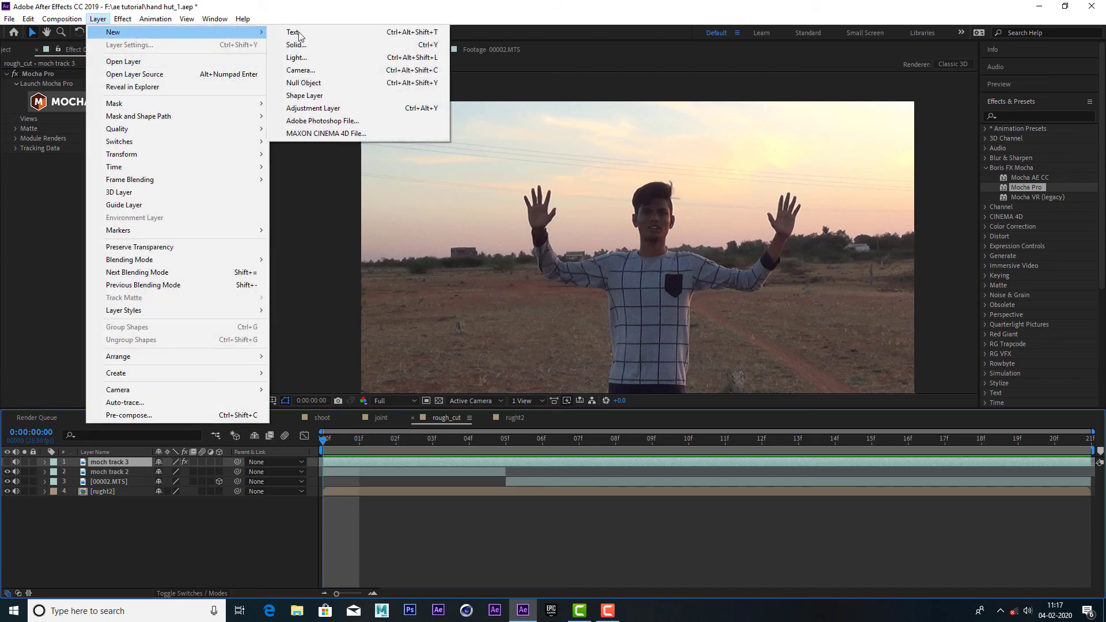
{"action": "left_click", "coordinate": [365, 83]}
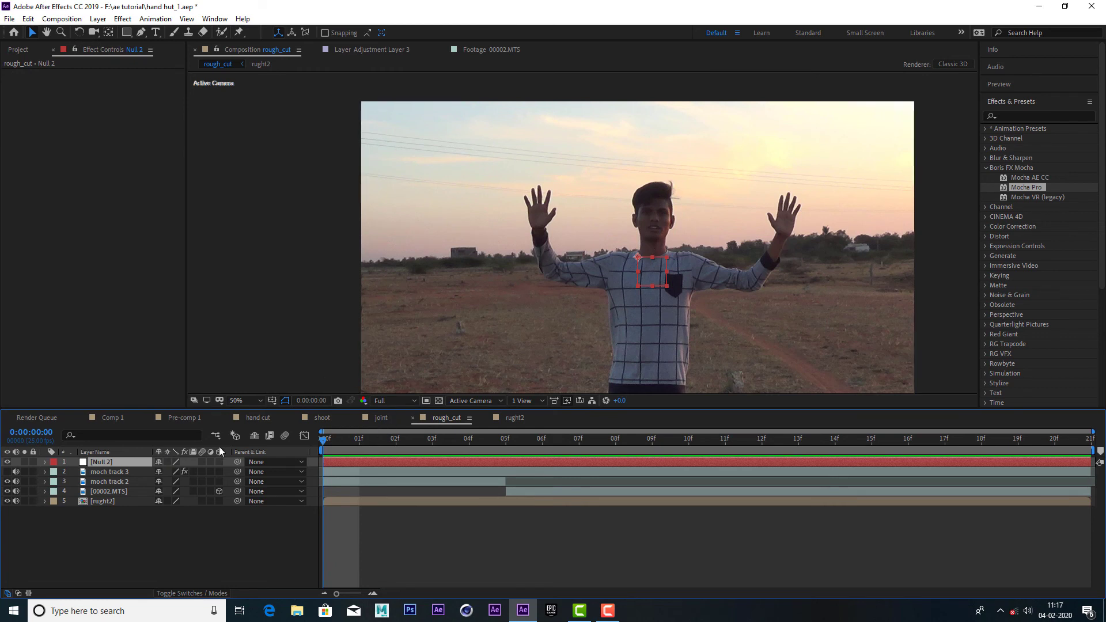
- Create track data from Mocha's Layer 1 in the Mocha Pro effect on moch track 3
{"action": "left_click", "coordinate": [120, 472]}
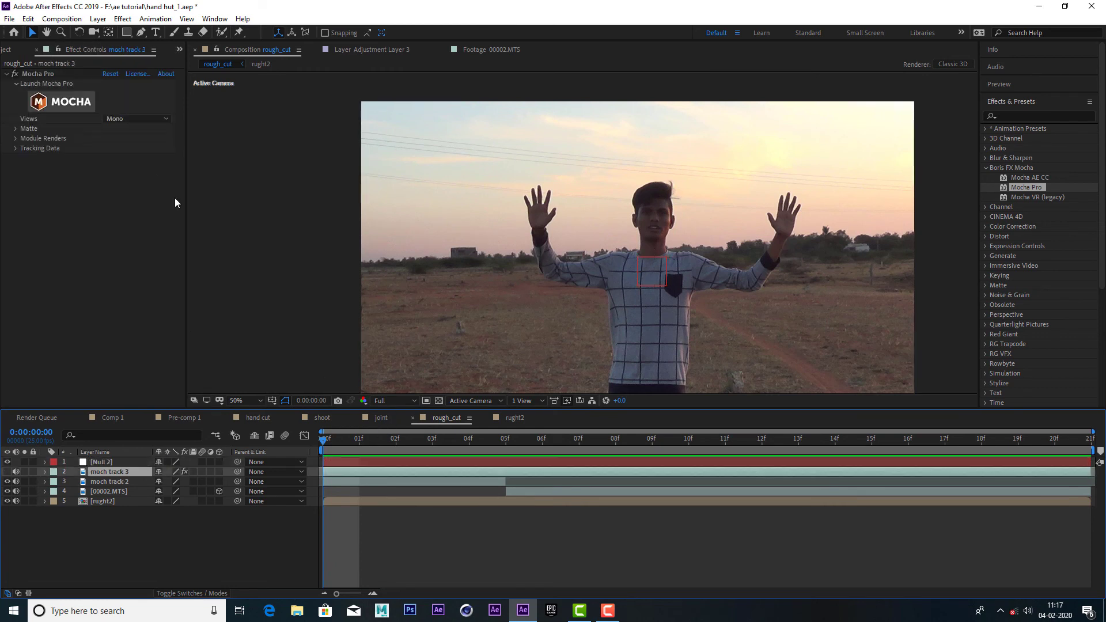
{"action": "left_click", "coordinate": [74, 104]}
{"action": "left_click", "coordinate": [19, 148]}
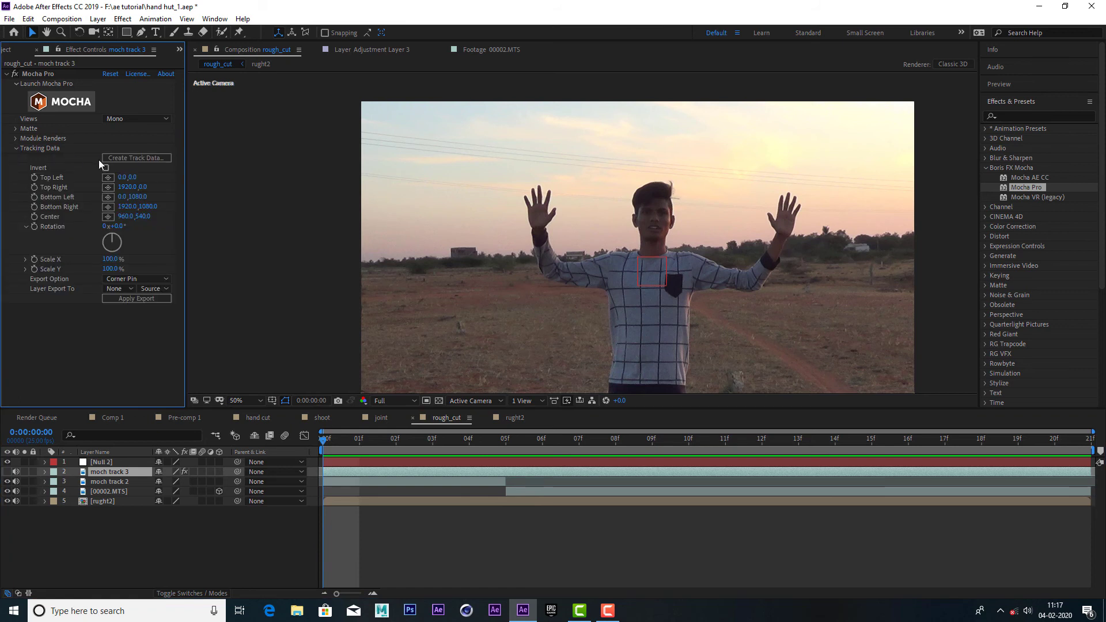
{"action": "left_click", "coordinate": [135, 158]}
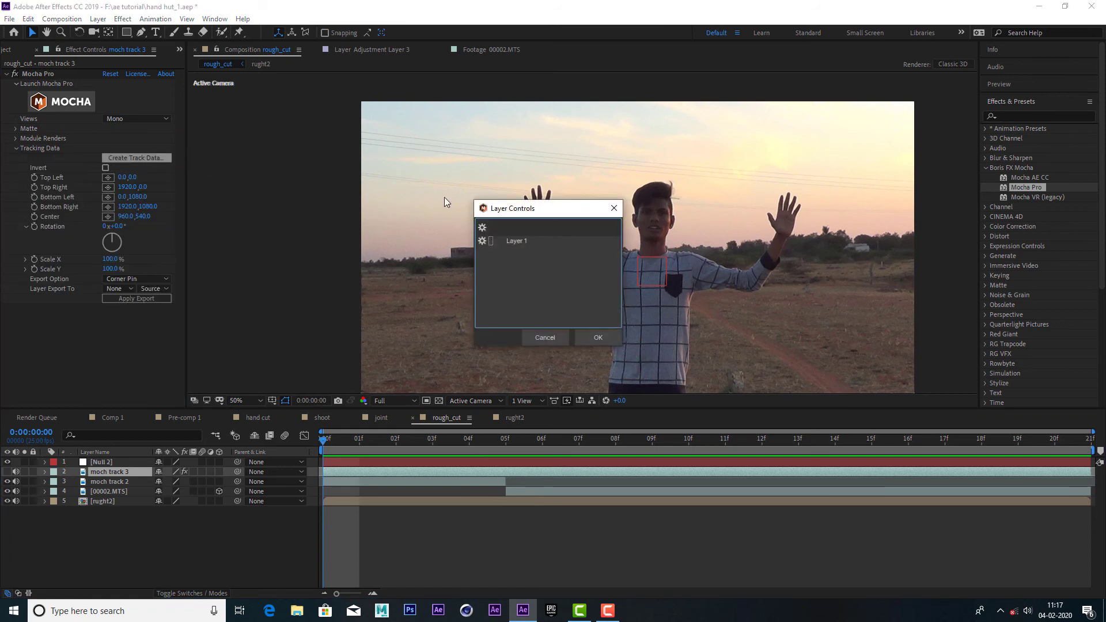
{"action": "left_click", "coordinate": [520, 241]}
{"action": "left_click", "coordinate": [596, 338]}
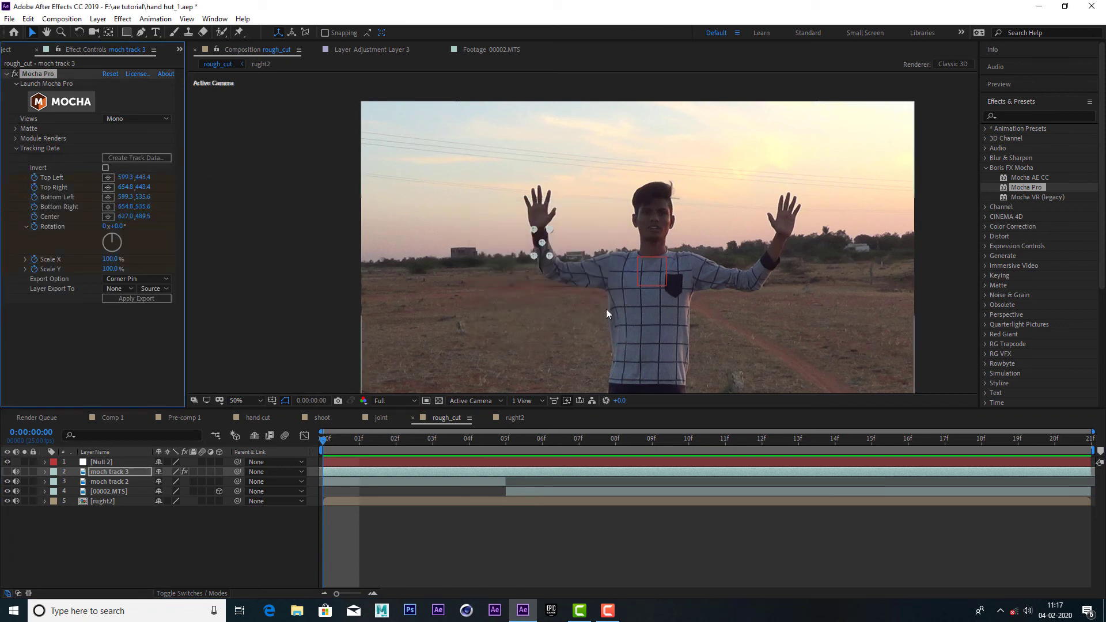
- Export the track data as Transform to the Null 2 layer and check that it follows the wrist
{"action": "left_click", "coordinate": [137, 278]}
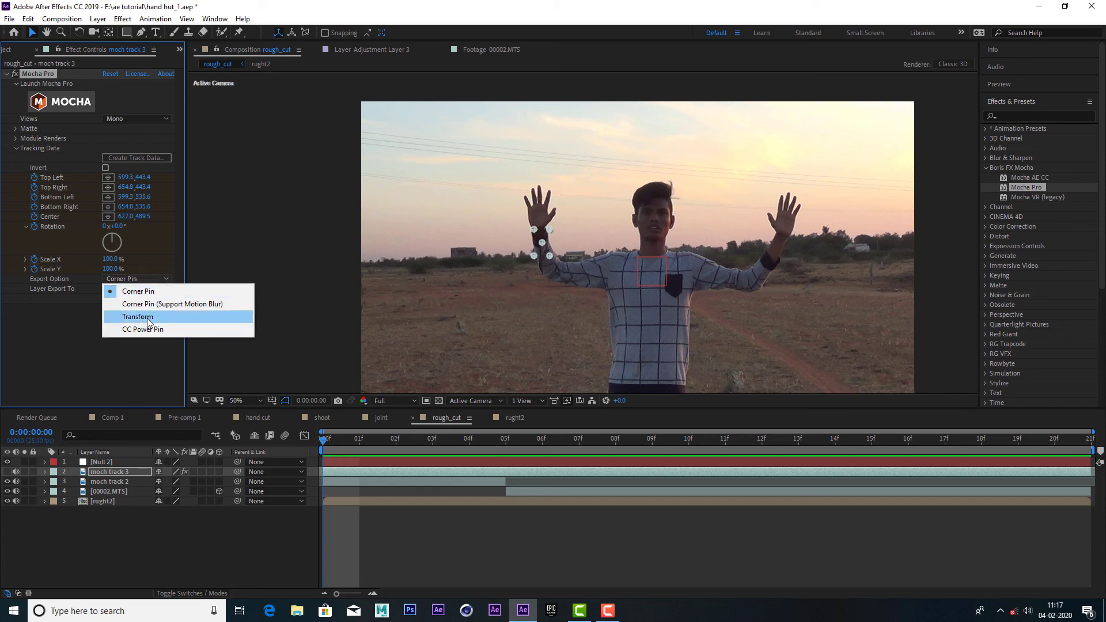
{"action": "left_click", "coordinate": [148, 319]}
{"action": "left_click", "coordinate": [128, 289]}
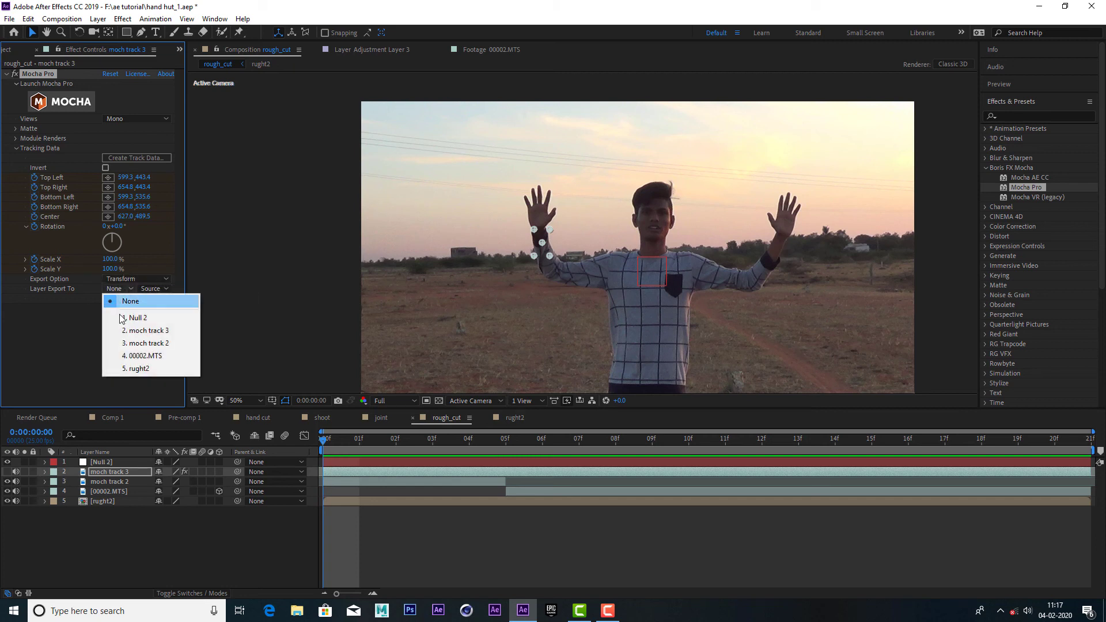
{"action": "left_click", "coordinate": [148, 320]}
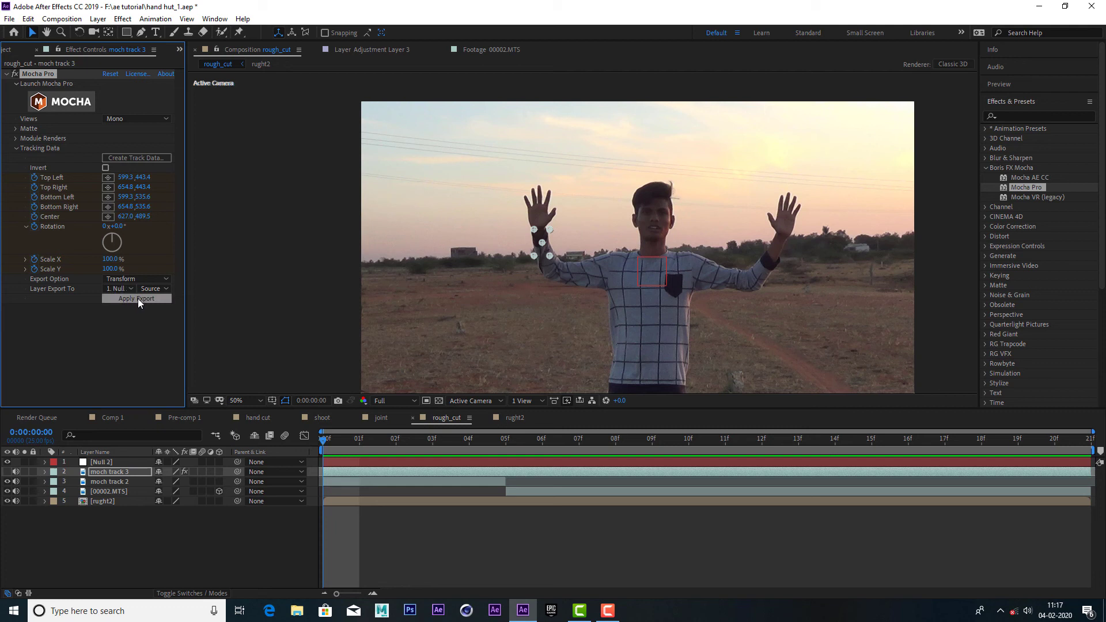
{"action": "left_click", "coordinate": [137, 298]}
{"action": "left_click_drag", "start_coordinate": [337, 440], "coordinate": [432, 468]}
{"action": "left_click_drag", "start_coordinate": [499, 466], "coordinate": [1098, 472]}
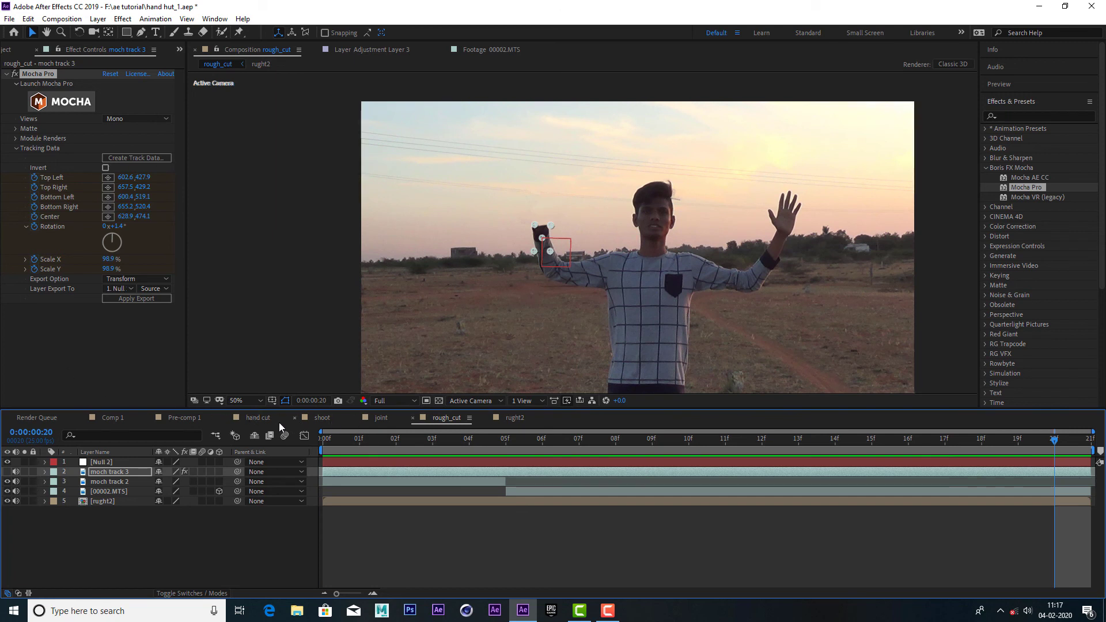
- Copy Layer 3, the stump artwork, from the hand cut composition and paste it into rough_cut
{"action": "left_click", "coordinate": [261, 417]}
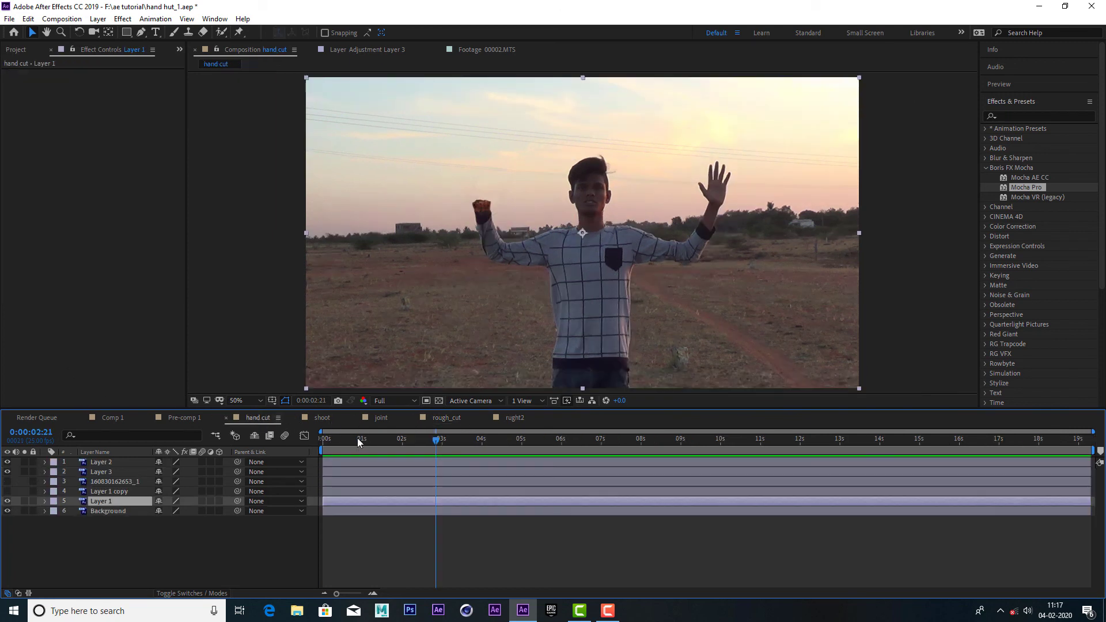
{"action": "left_click", "coordinate": [358, 438]}
{"action": "left_click", "coordinate": [107, 472]}
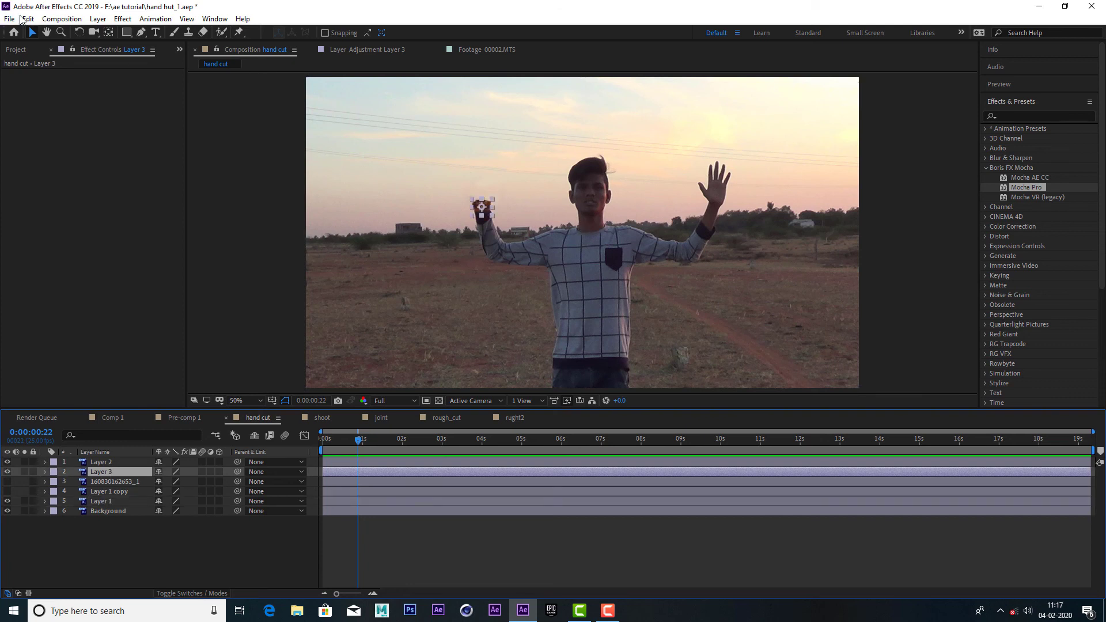
{"action": "left_click", "coordinate": [22, 19]}
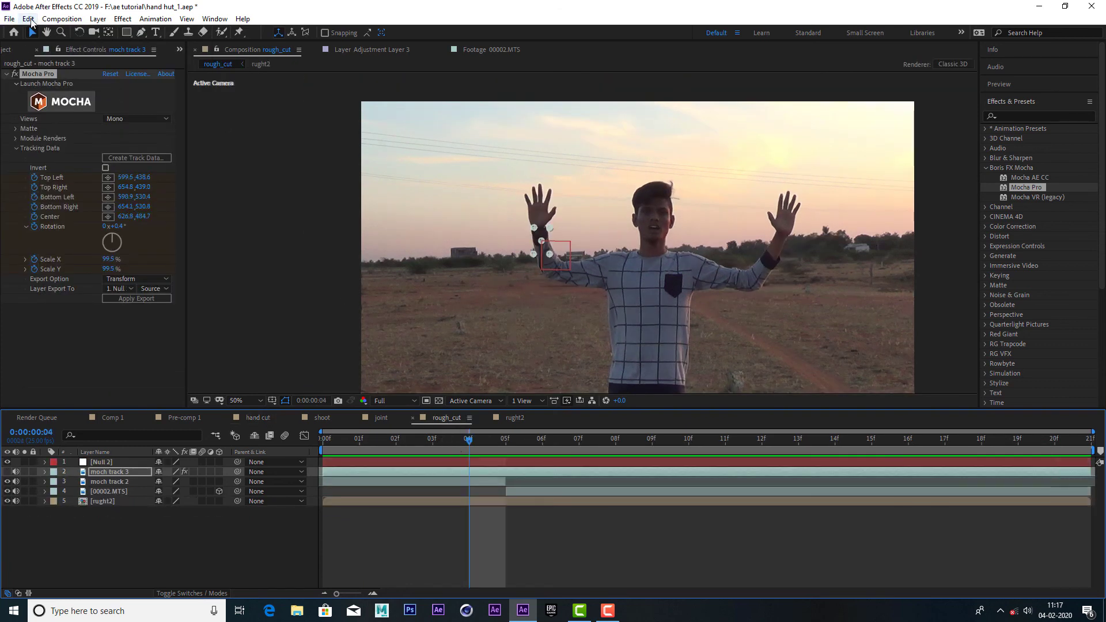
{"action": "left_click", "coordinate": [31, 22]}
{"action": "left_click", "coordinate": [47, 139]}
- Position Layer 3 over the severed wrist at 0:00:00:05 and parent it to Null 2
{"action": "left_click", "coordinate": [492, 446]}
{"action": "scroll", "coordinate": [555, 284], "scroll_direction": "up", "scroll_amount": 1}
{"action": "left_click_drag", "start_coordinate": [491, 235], "coordinate": [498, 234]}
{"action": "left_click", "coordinate": [111, 476]}
{"action": "left_click_drag", "start_coordinate": [236, 475], "coordinate": [121, 462]}
- Trim the start of Layer 3 to 0:00:00:05 and play back the composition from its beginning
{"action": "left_click", "coordinate": [160, 543]}
{"action": "left_click", "coordinate": [526, 474]}
{"action": "key", "text": "alt+bracketleft"}
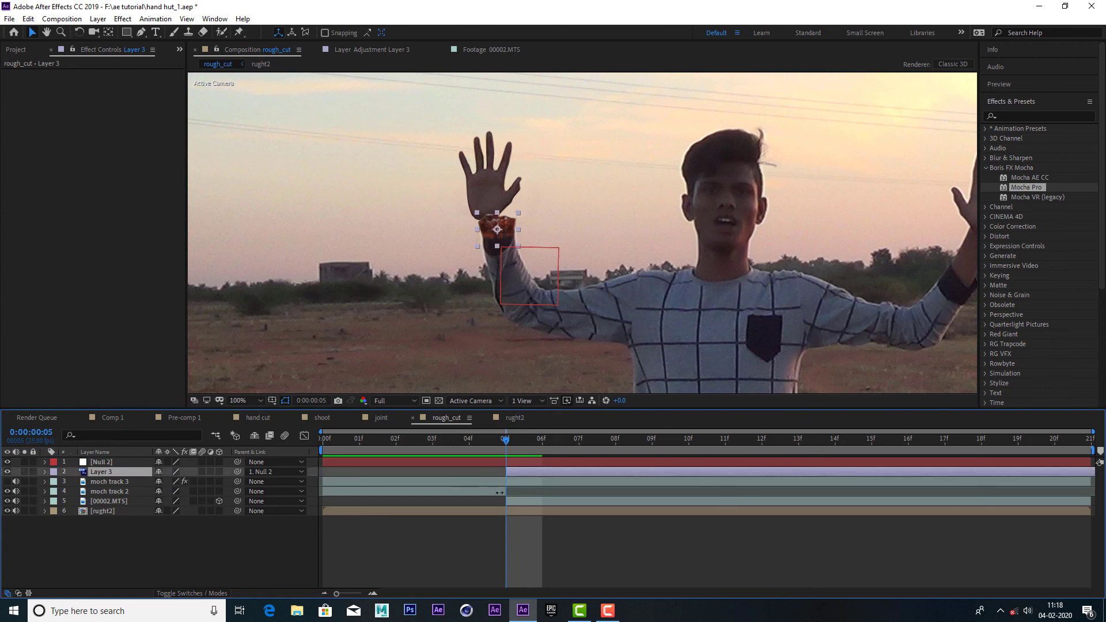
{"action": "key", "text": "space"}
{"action": "key", "text": "space"}
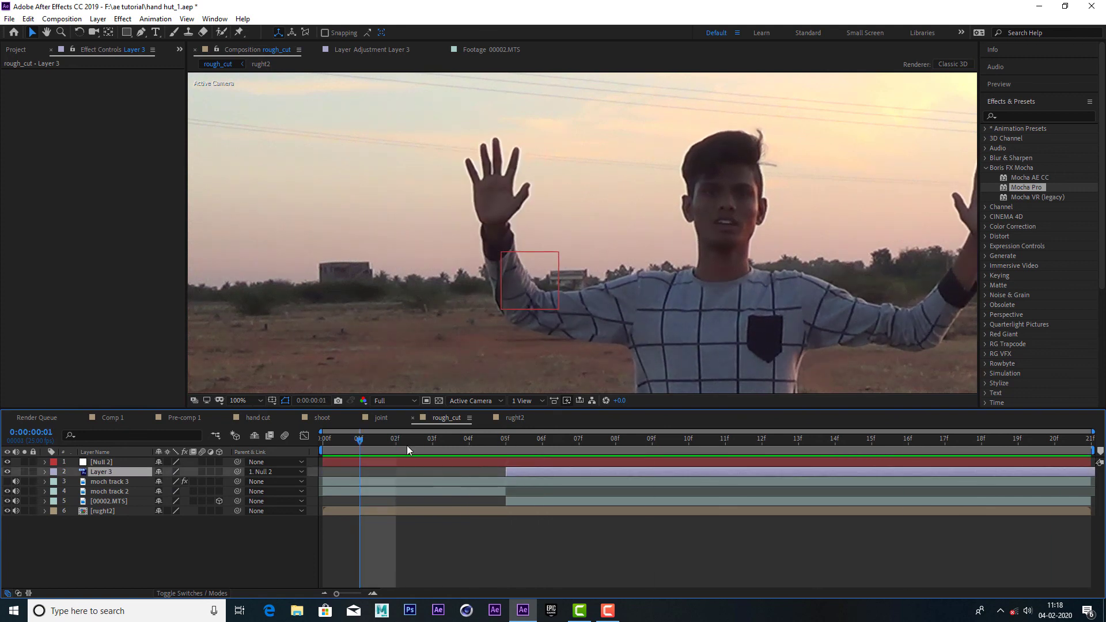
{"action": "scroll", "coordinate": [426, 381], "scroll_direction": "down", "scroll_amount": 1}
{"action": "left_click", "coordinate": [275, 545]}
{"action": "key", "text": "Home"}
{"action": "key", "text": "space"}
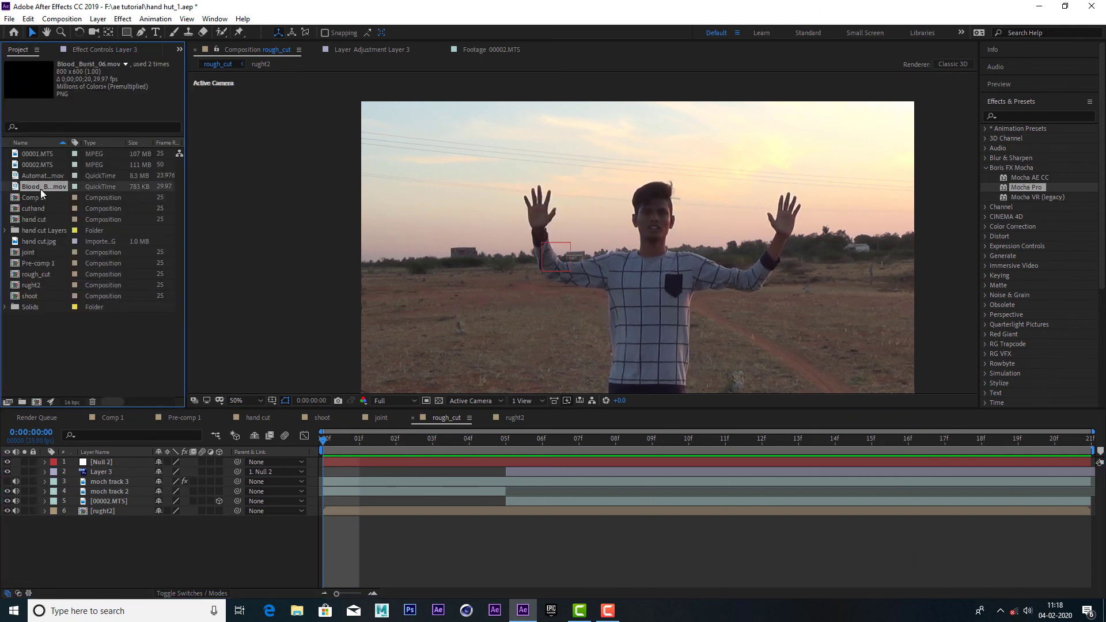
- Add Blood_Burst_06.mov below Layer 3 in rough_cut and place the burst over the wrist of the hand being cut
{"action": "left_click_drag", "start_coordinate": [43, 186], "coordinate": [173, 481]}
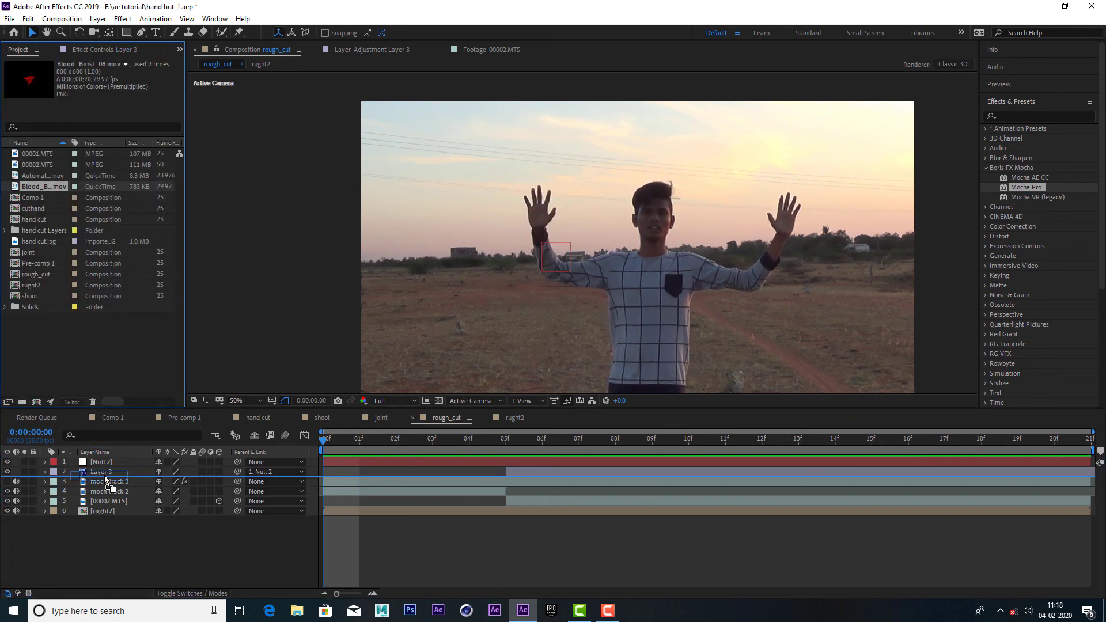
{"action": "left_click_drag", "start_coordinate": [459, 446], "coordinate": [323, 448]}
{"action": "left_click_drag", "start_coordinate": [637, 255], "coordinate": [529, 230]}
{"action": "scroll", "coordinate": [549, 230], "scroll_direction": "up", "scroll_amount": 2}
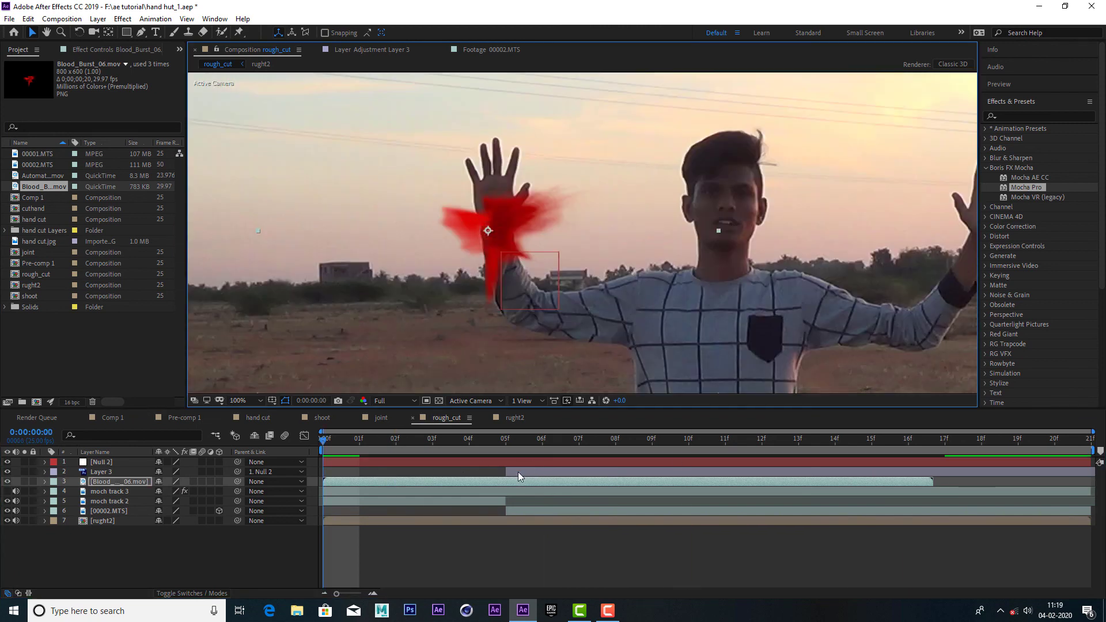
- Shift the blood burst layer to start at 0:00:00:05 and move it to the top of the layer stack
{"action": "mouse_move", "coordinate": [478, 440]}
{"action": "left_mouse_down"}
{"action": "mouse_move", "coordinate": [468, 439]}
{"action": "mouse_move", "coordinate": [492, 444]}
{"action": "left_mouse_up"}
{"action": "left_click_drag", "start_coordinate": [438, 482], "coordinate": [603, 495]}
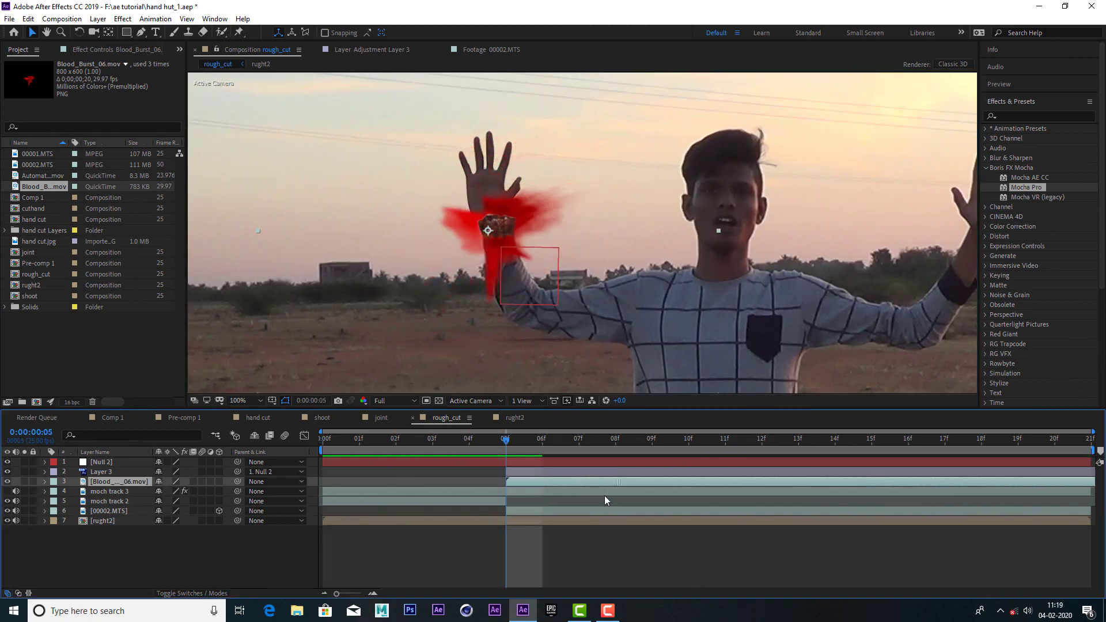
{"action": "left_click_drag", "start_coordinate": [130, 482], "coordinate": [134, 460]}
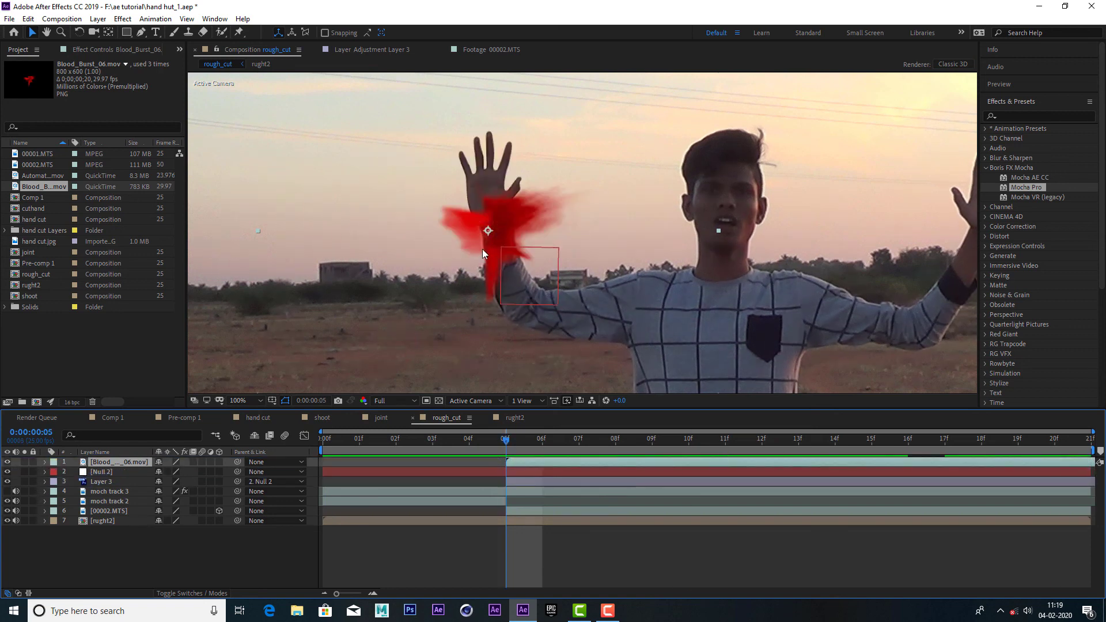
- Apply Curves to the blood burst, darken it by lowering the RGB white point and red midtones, and preview the animation
{"action": "left_click", "coordinate": [122, 19]}
{"action": "mouse_move", "coordinate": [262, 151]}
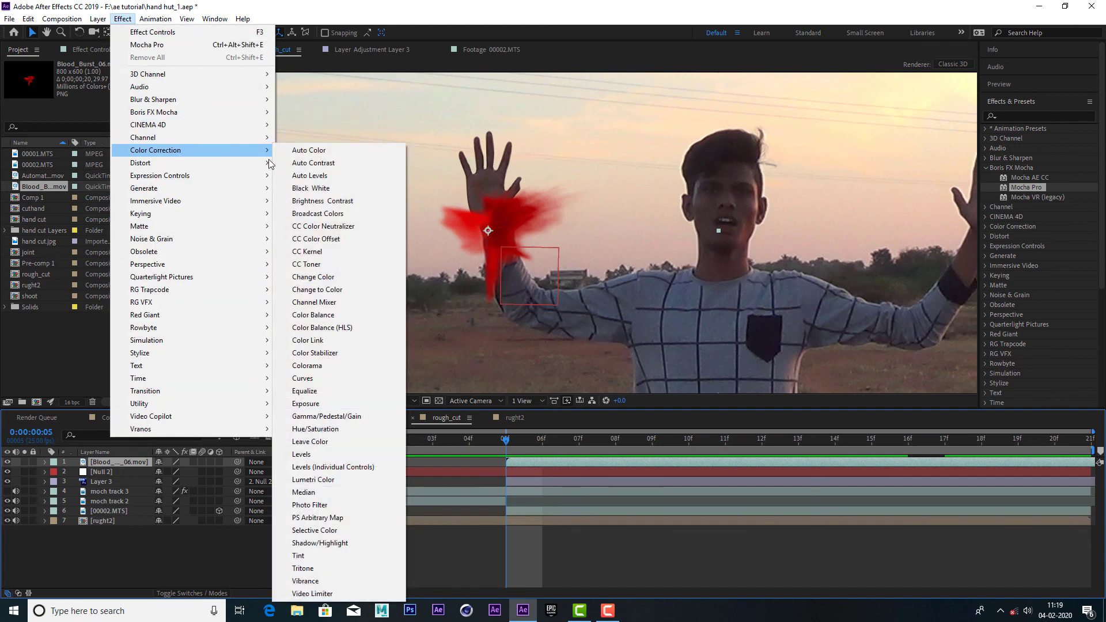
{"action": "left_click", "coordinate": [302, 378]}
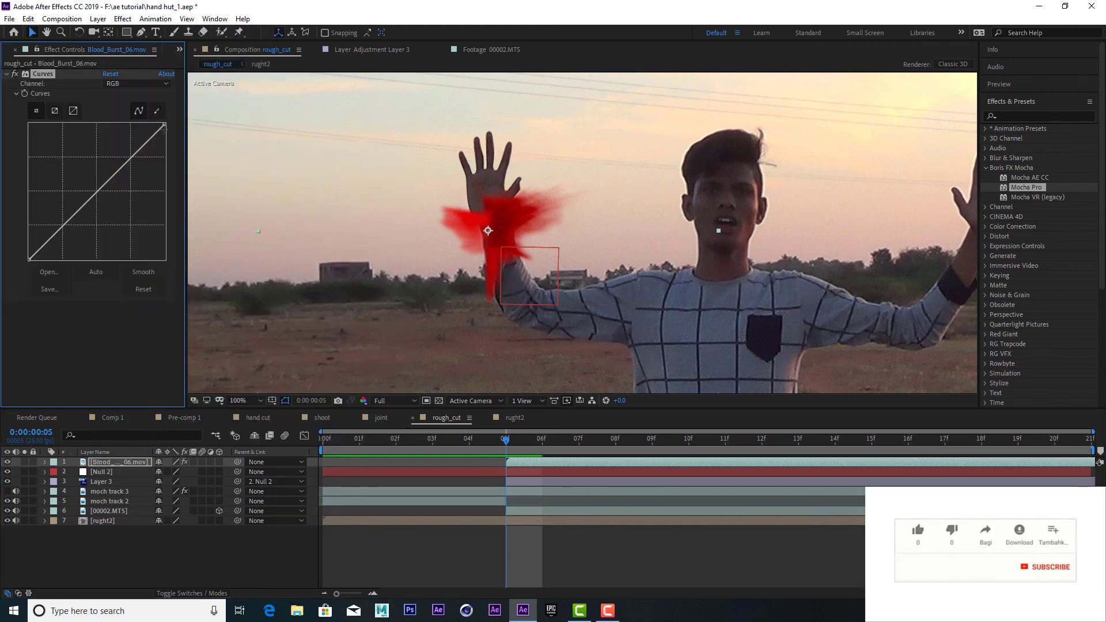
{"action": "left_click_drag", "start_coordinate": [166, 124], "coordinate": [169, 210]}
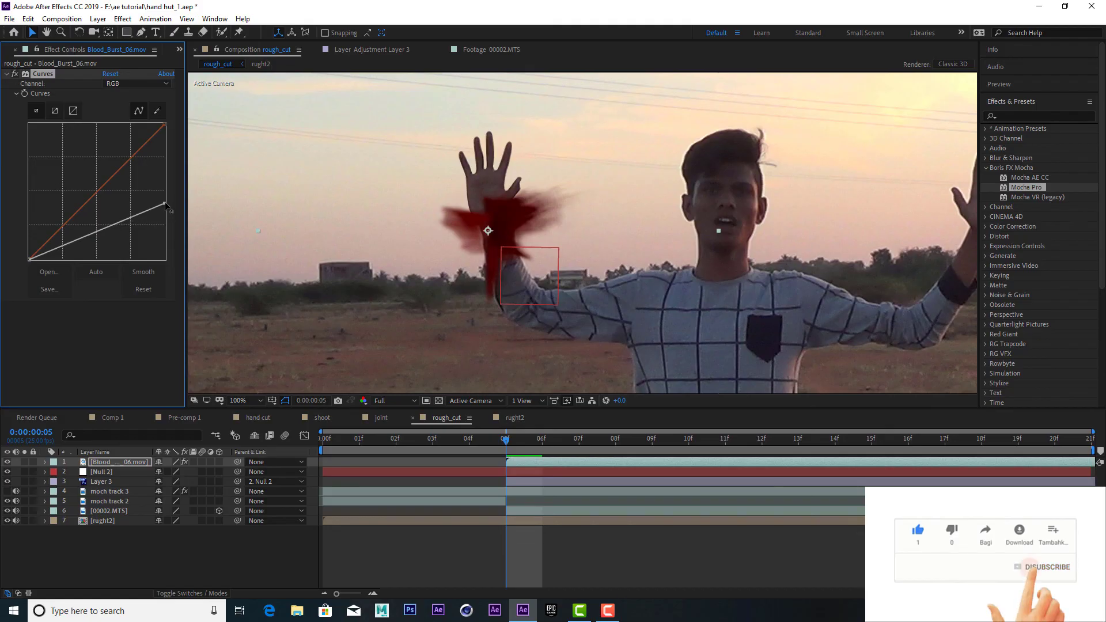
{"action": "mouse_move", "coordinate": [99, 188]}
{"action": "left_mouse_down"}
{"action": "mouse_move", "coordinate": [107, 203]}
{"action": "mouse_move", "coordinate": [104, 193]}
{"action": "left_mouse_up"}
{"action": "key", "text": "space"}
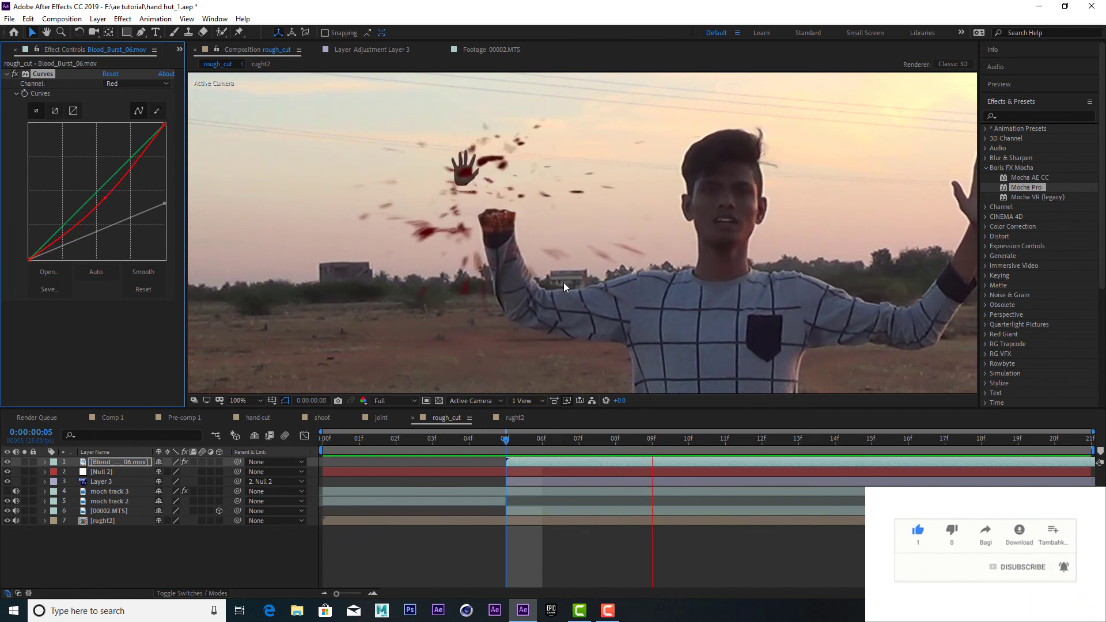
{"action": "key", "text": "space"}
{"action": "scroll", "coordinate": [579, 241], "scroll_direction": "down", "scroll_amount": 2}
{"action": "scroll", "coordinate": [614, 303], "scroll_direction": "up", "scroll_amount": 1}
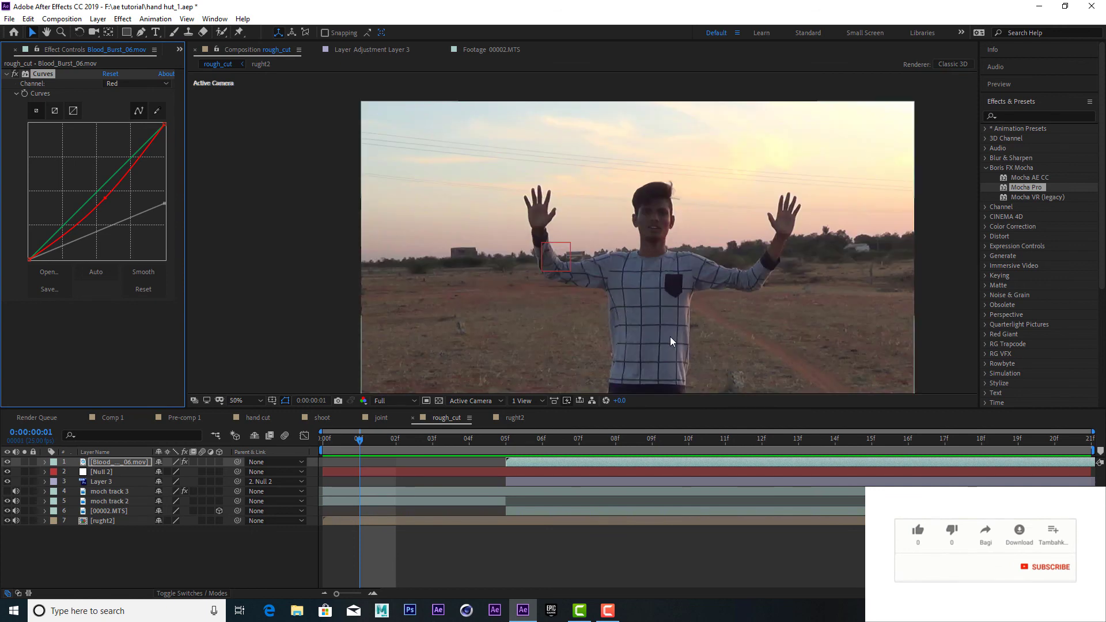
{"action": "key", "text": "space"}
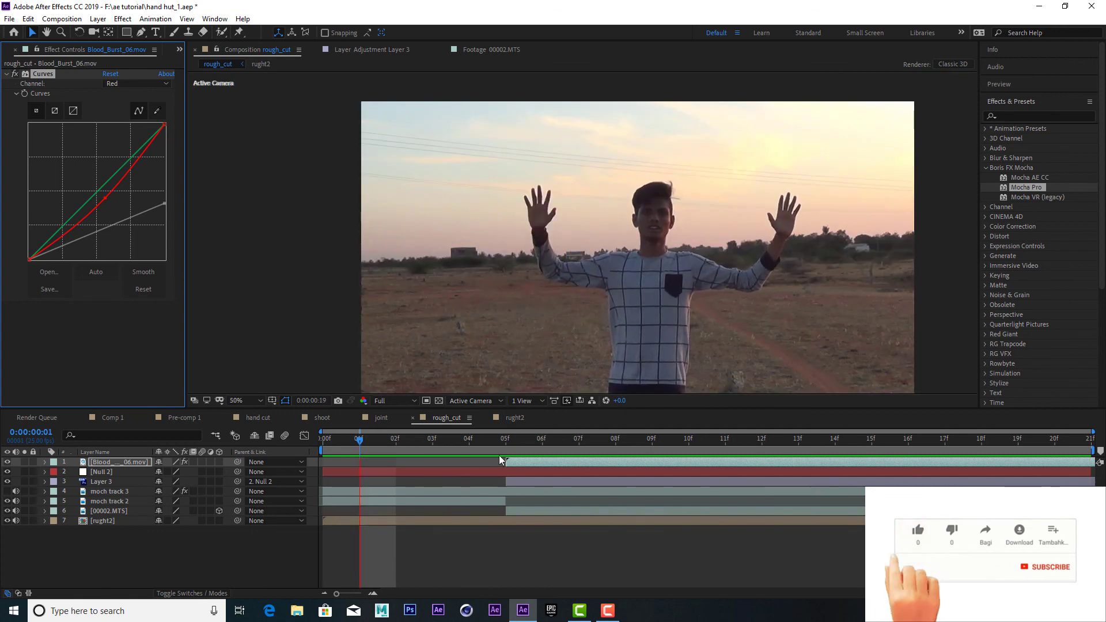